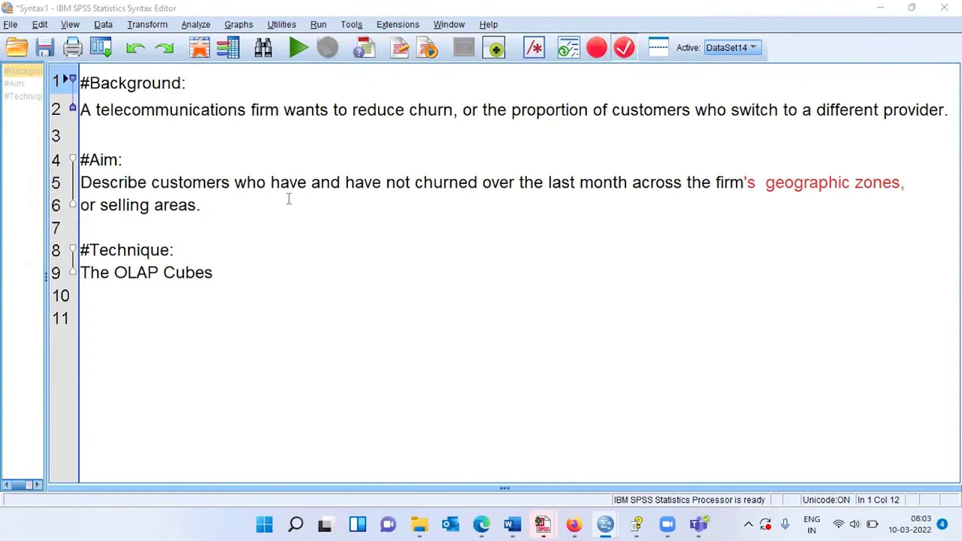
- Open telco v1.sav from the recently used data in the empty data editor, reverting to the saved version
left_click(200, 87)
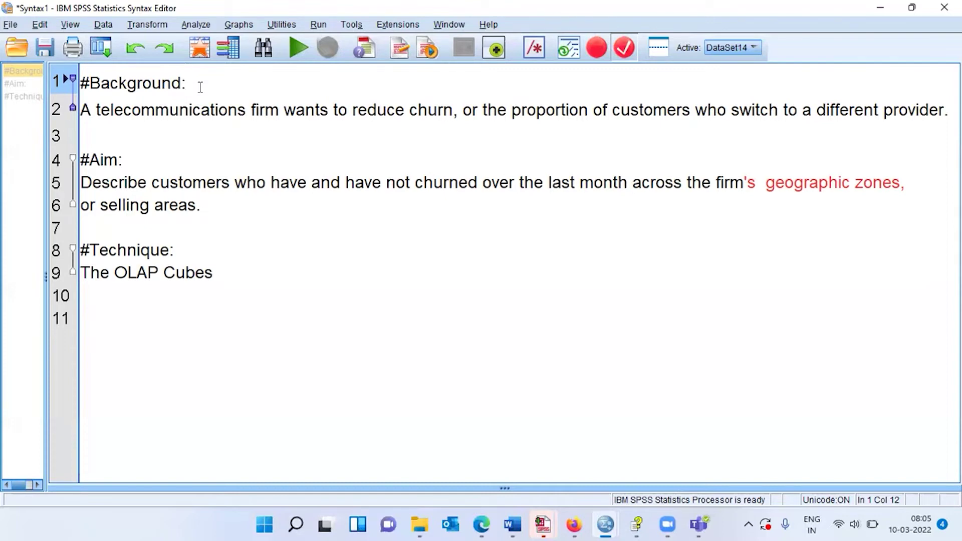
mouse_move(607, 525)
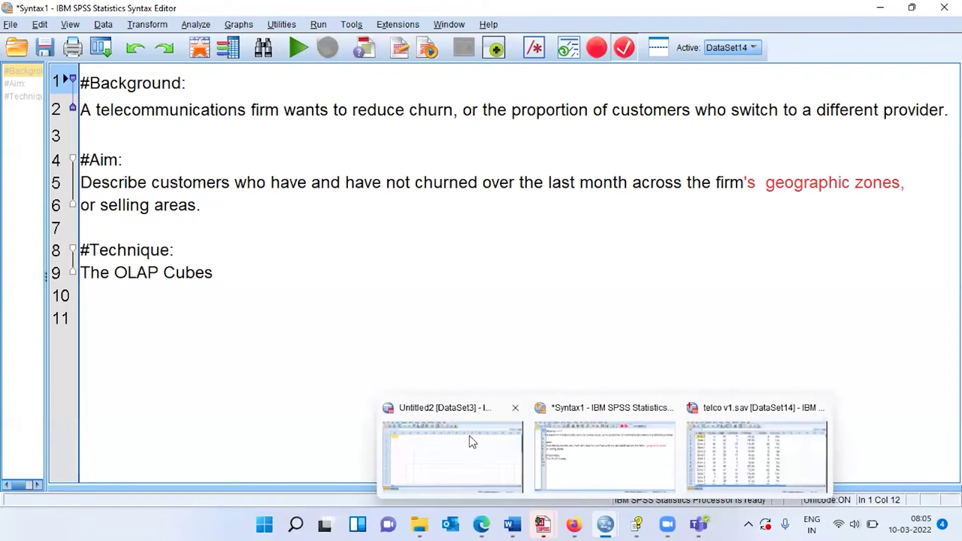
left_click(471, 442)
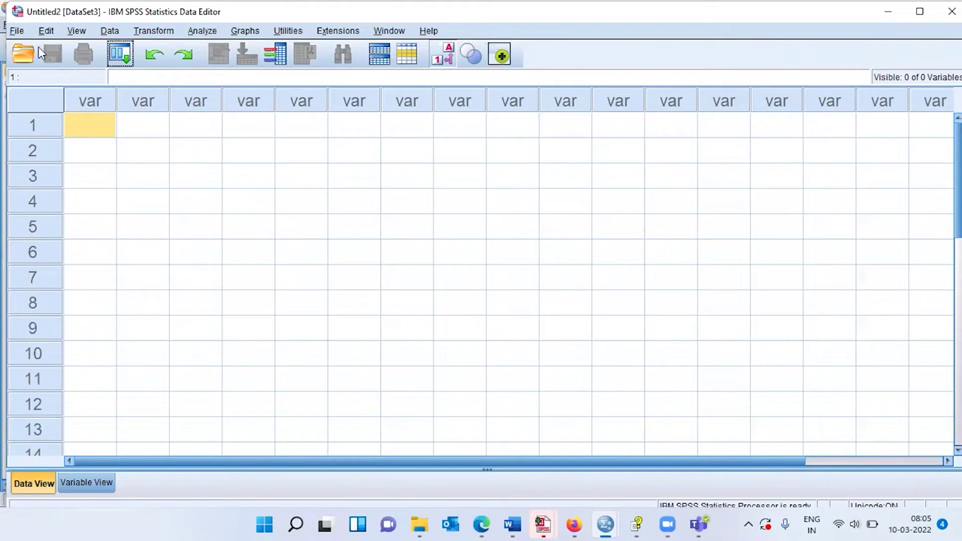
left_click(17, 31)
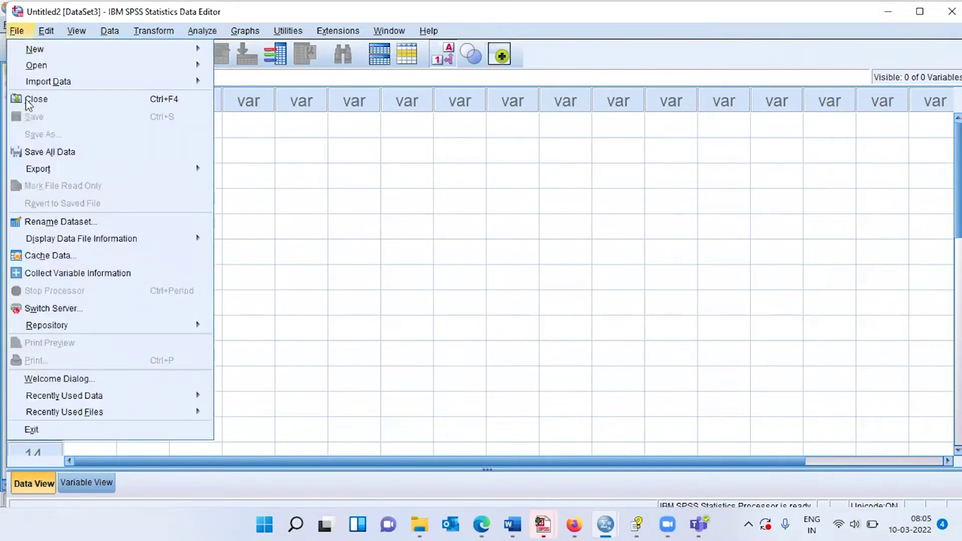
mouse_move(68, 397)
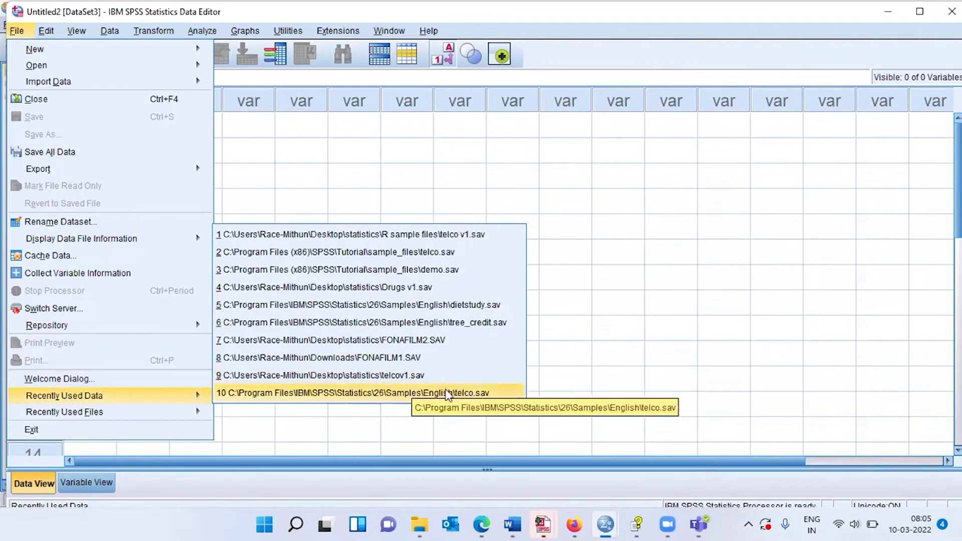
left_click(442, 235)
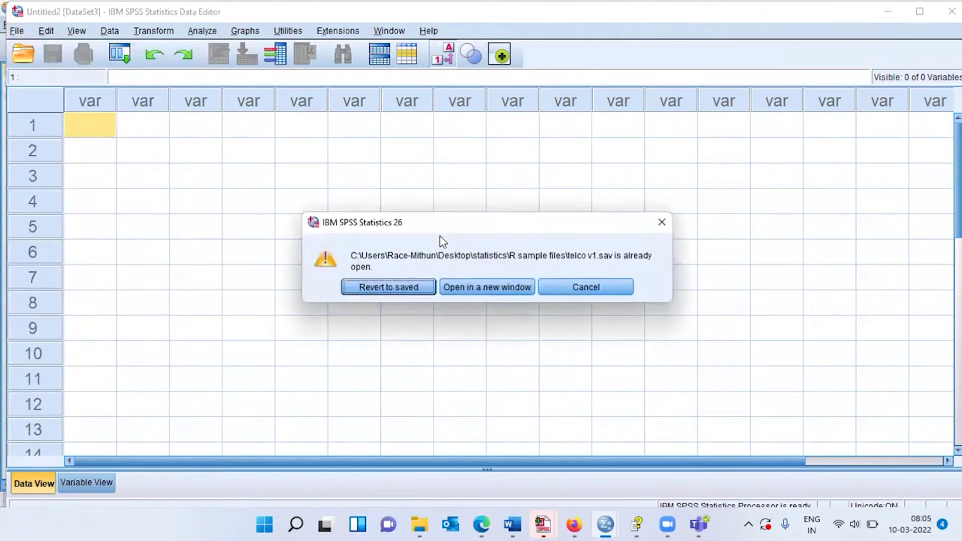
left_click(426, 287)
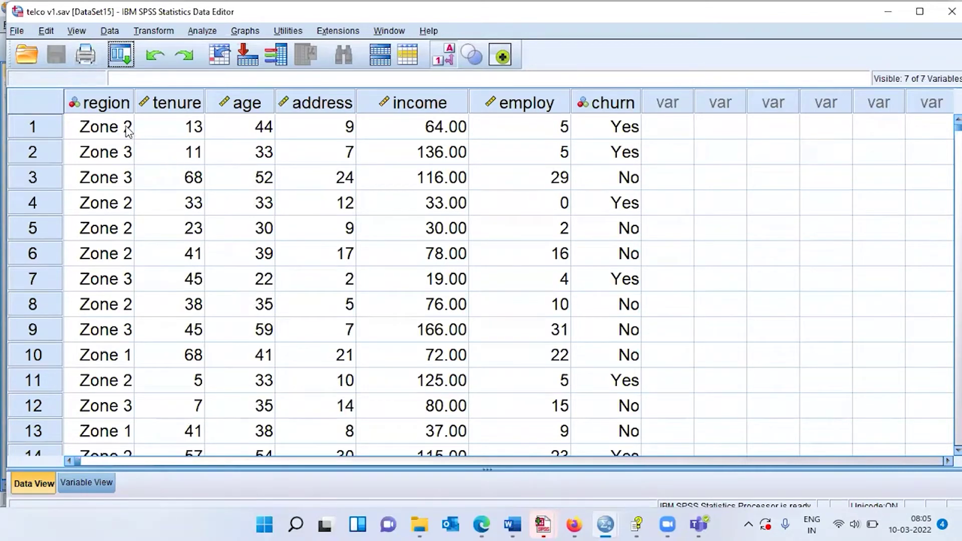
- Examine the dataset's variables one by one, from region and tenure through age, address, income and employ to churn
left_click(108, 131)
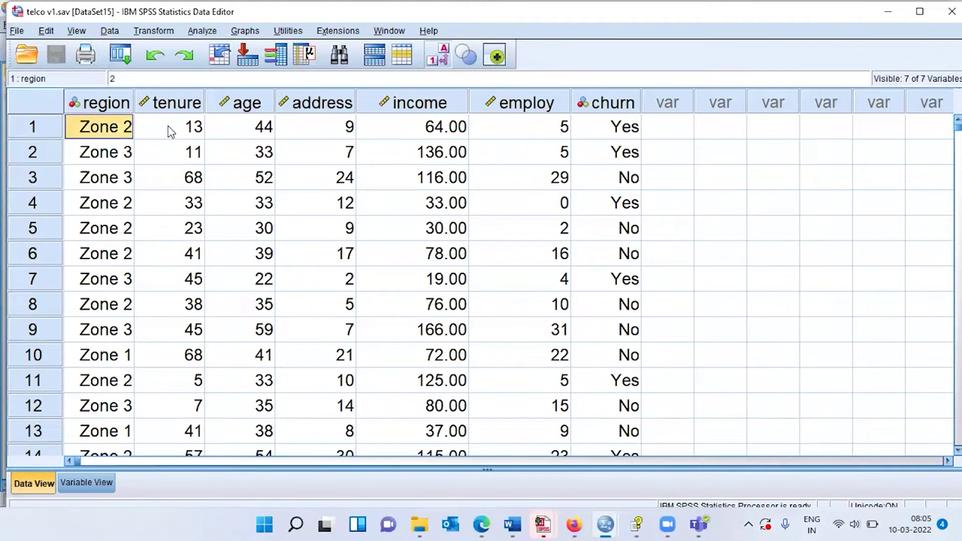
left_click(171, 104)
left_click(237, 105)
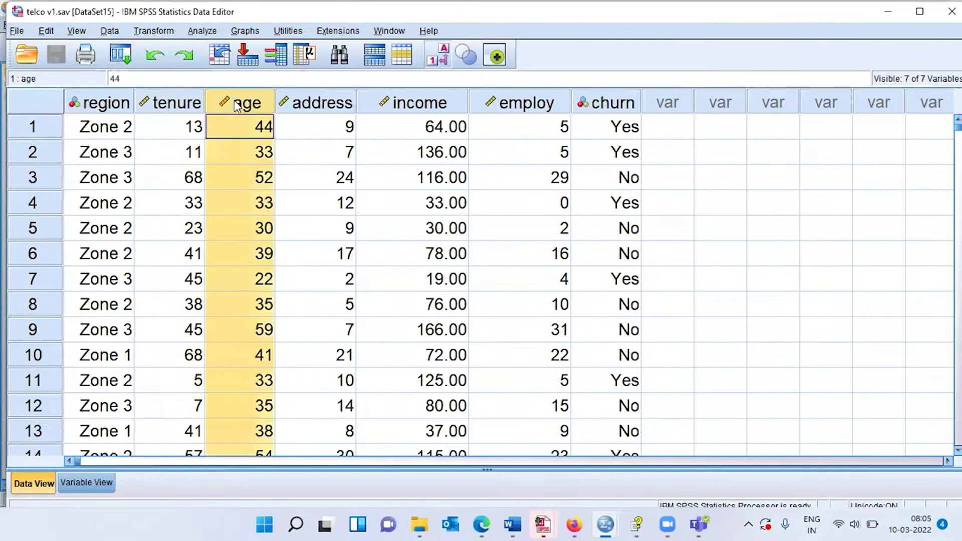
left_click(306, 105)
left_click(428, 106)
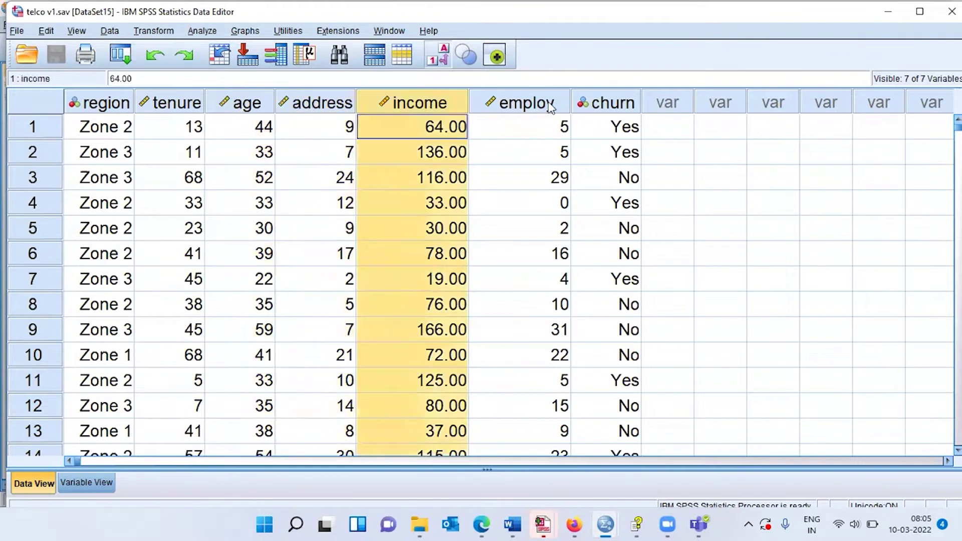
left_click(551, 105)
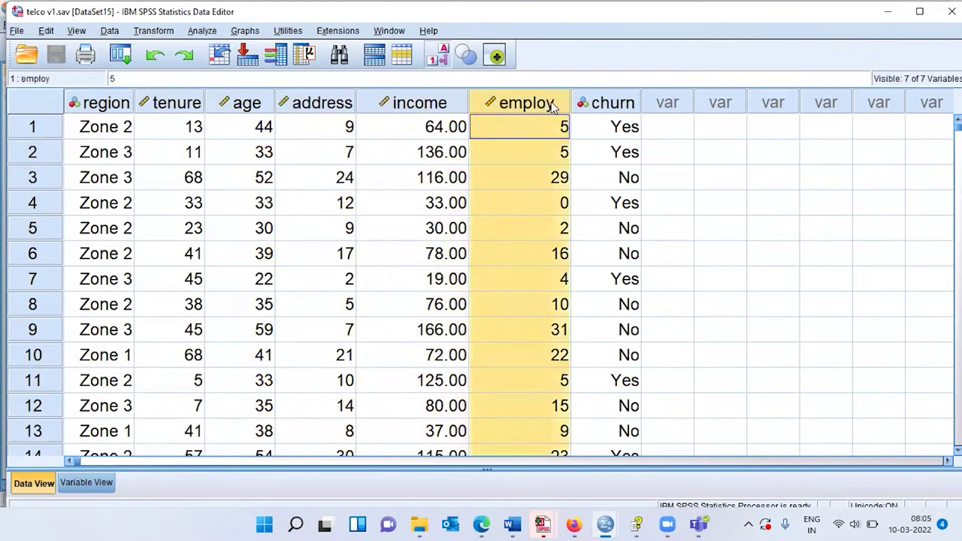
left_click(614, 103)
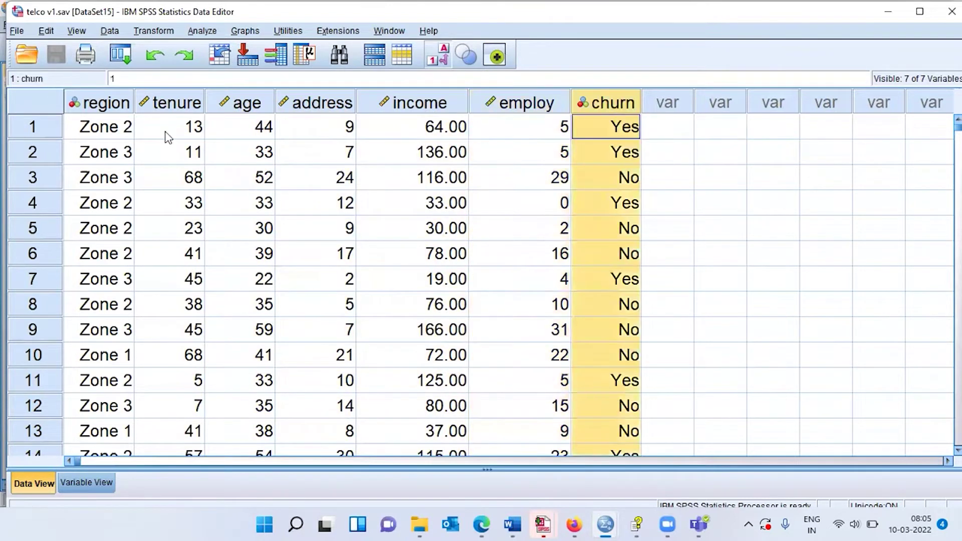
- Read the first customer's record value by value, from region across to churn
left_click(112, 129)
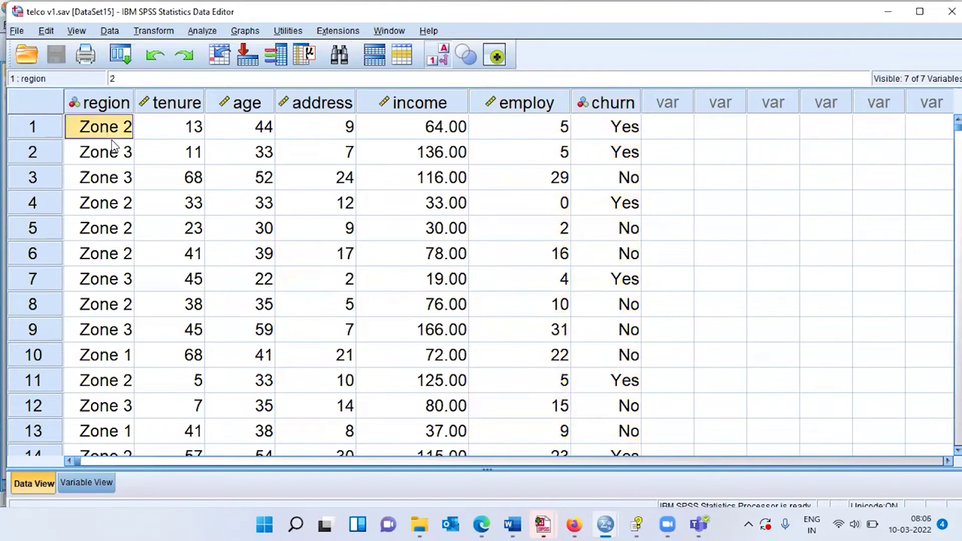
key("Right")
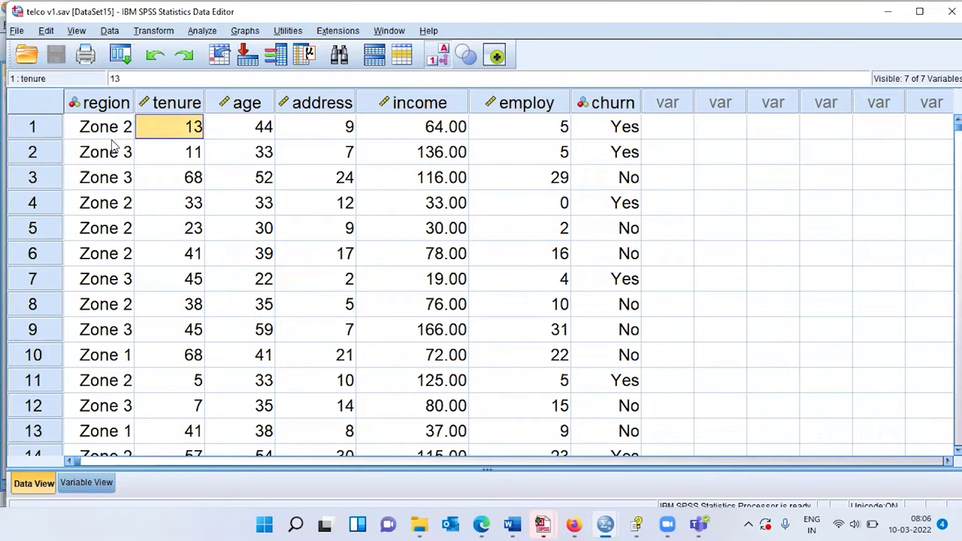
key("Right")
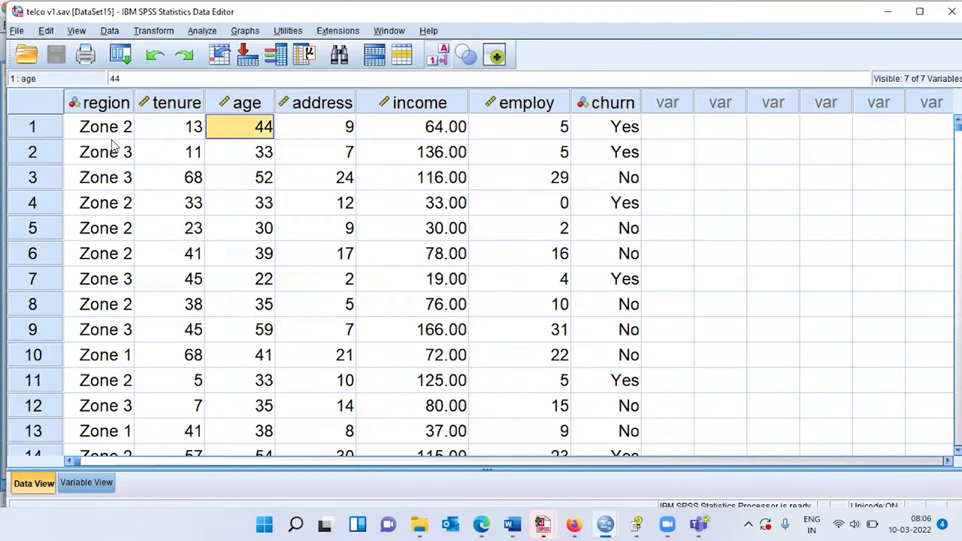
key("Right")
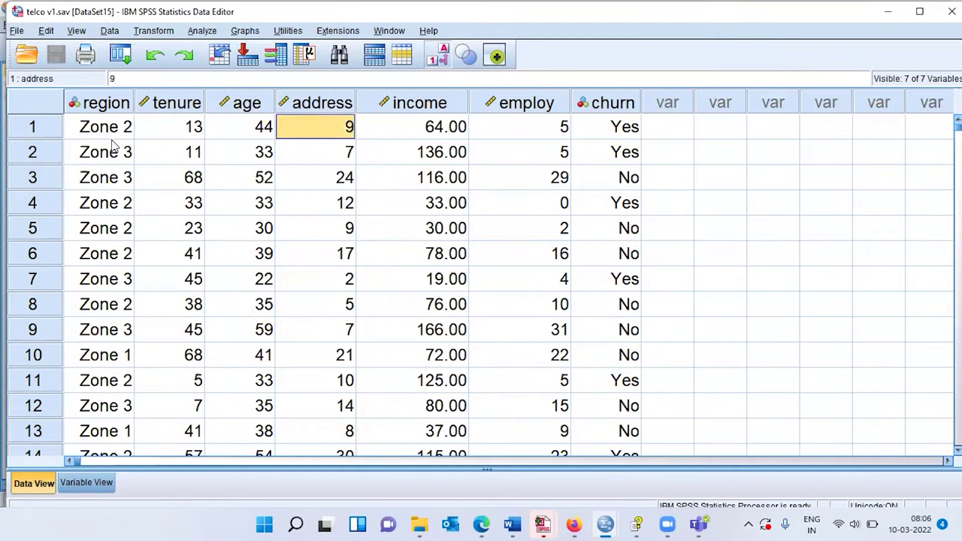
key("Right")
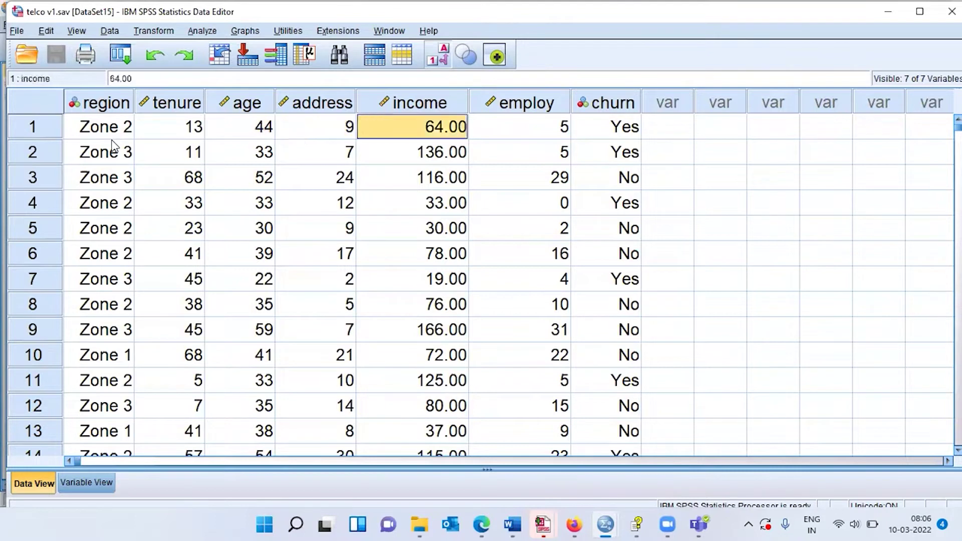
key("Right")
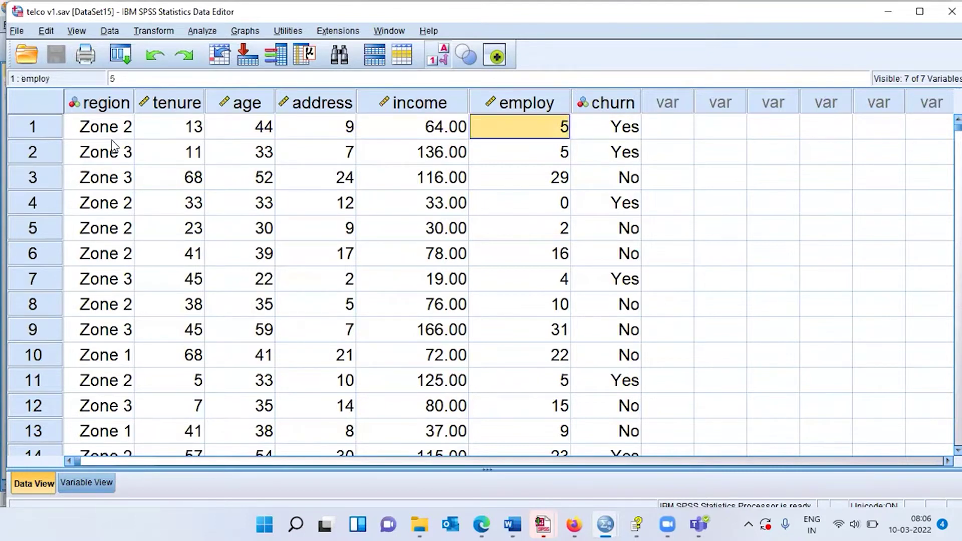
key("Right")
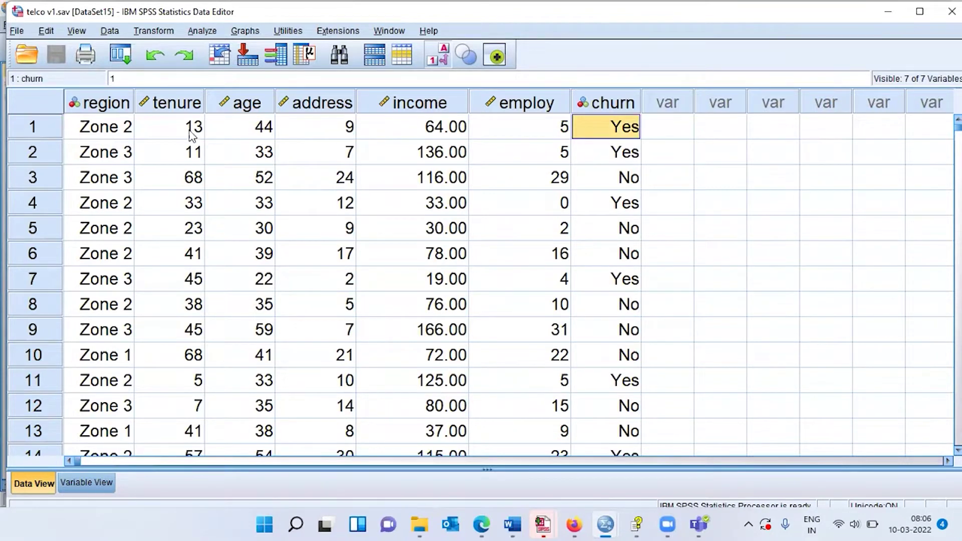
- Highlight the categorical columns churn and region, followed by the scale columns tenure, age, address, income and employ
left_click(608, 105)
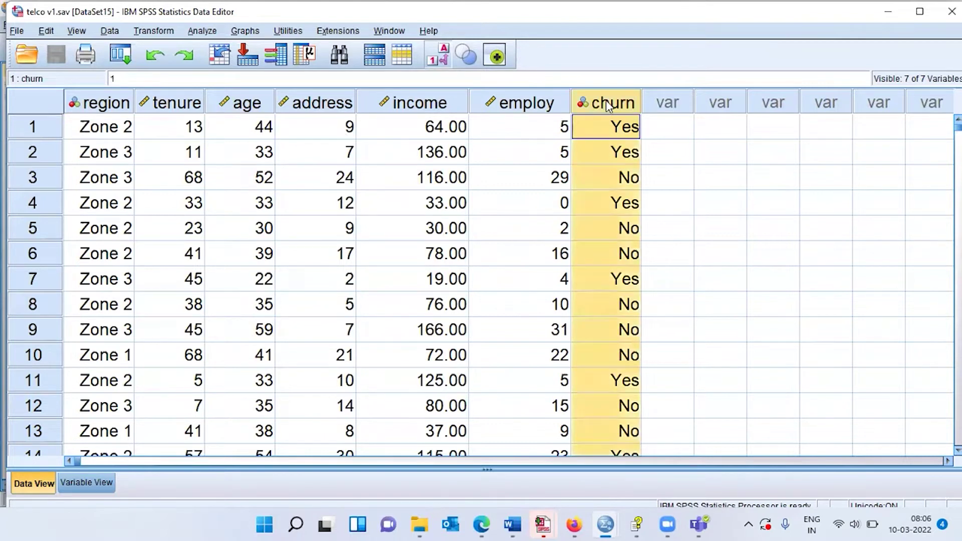
left_click(110, 111)
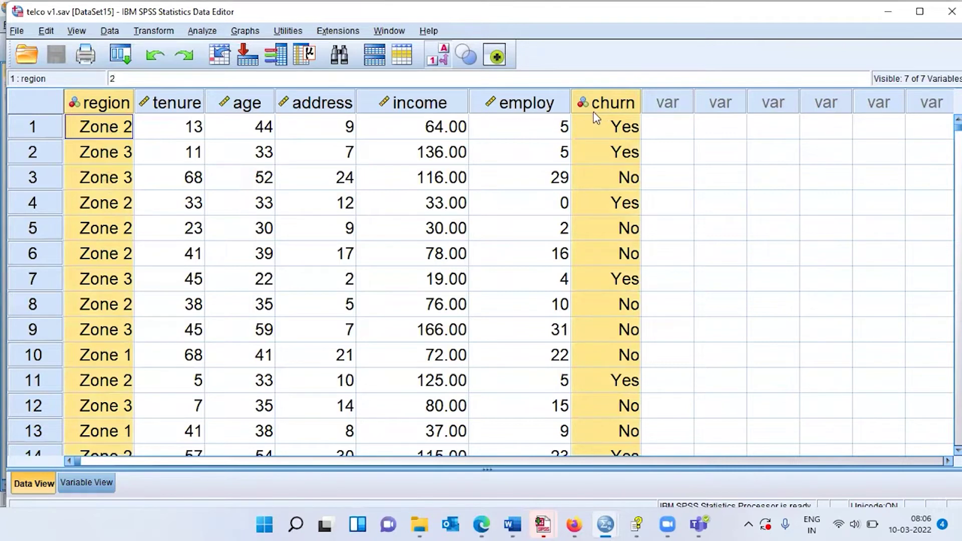
left_click(170, 104)
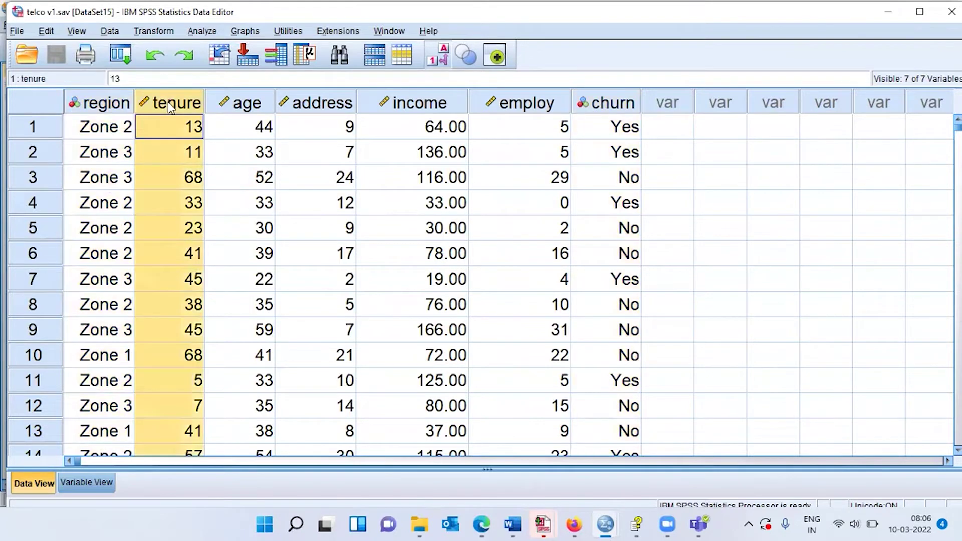
left_click(255, 103, "ctrl")
left_click(321, 103, "ctrl")
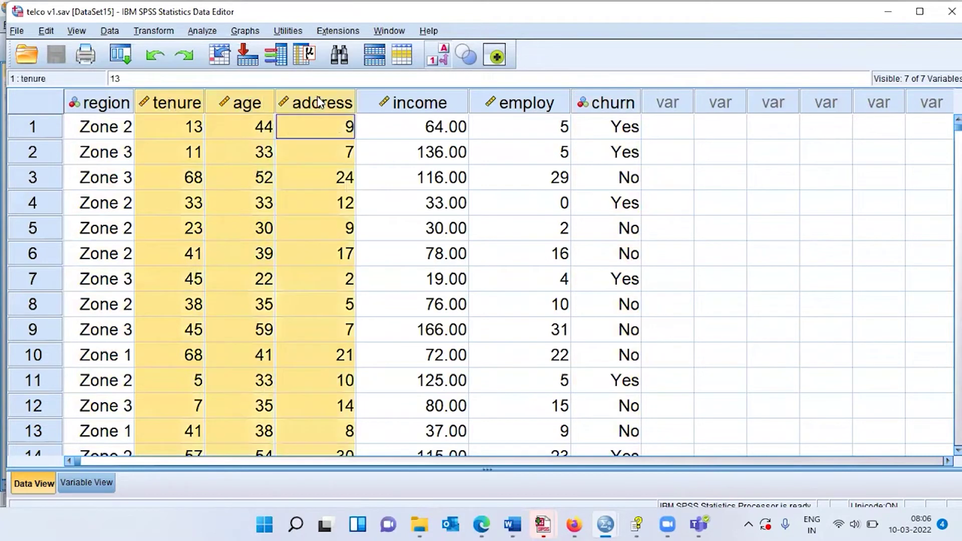
left_click(418, 100, "ctrl")
left_click(523, 103, "ctrl")
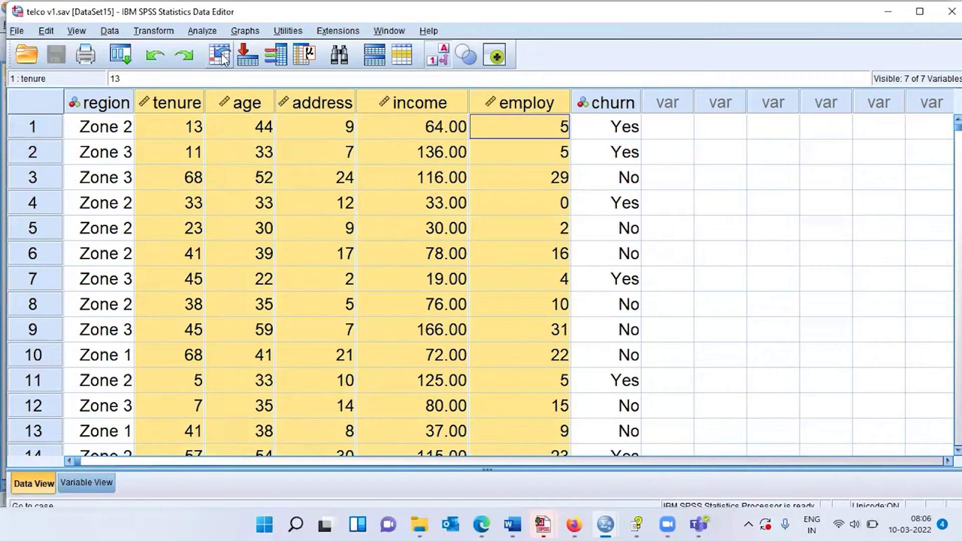
- Start an OLAP Cubes report with tenure, age, address, income and employ as the summary variables
left_click(205, 32)
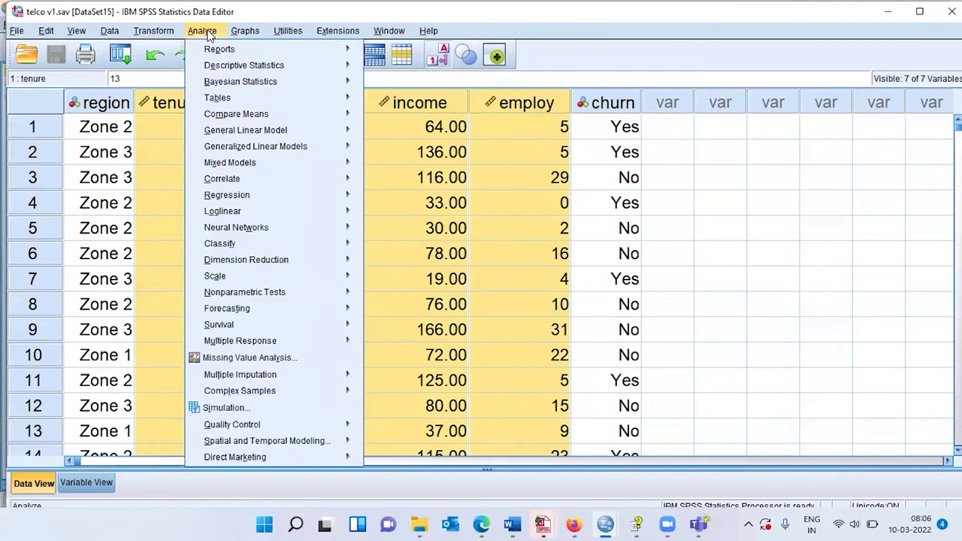
mouse_move(278, 50)
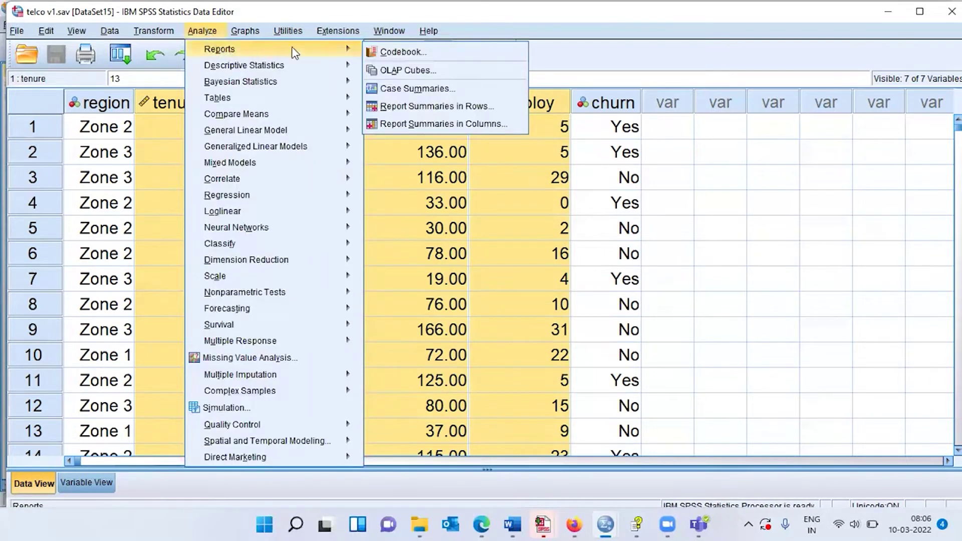
left_click(447, 74)
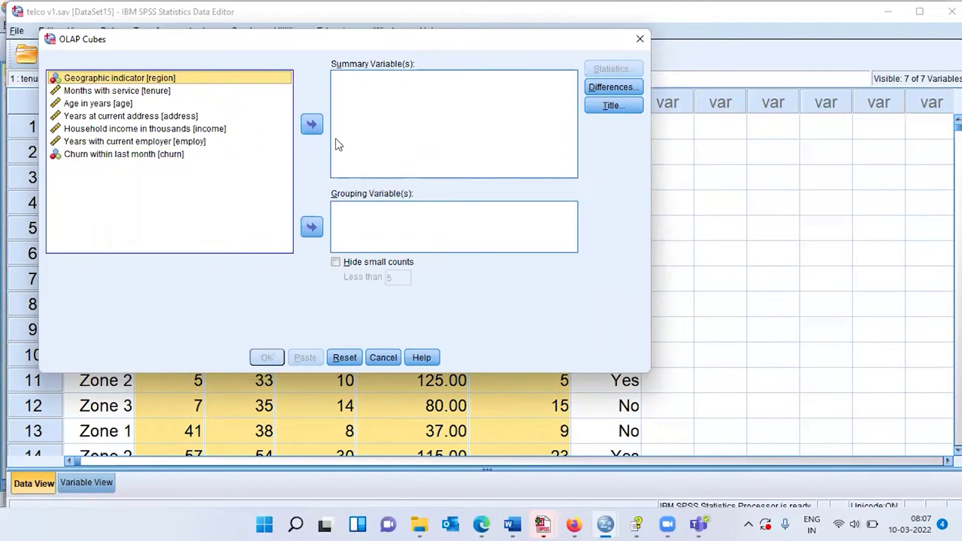
left_click(153, 91)
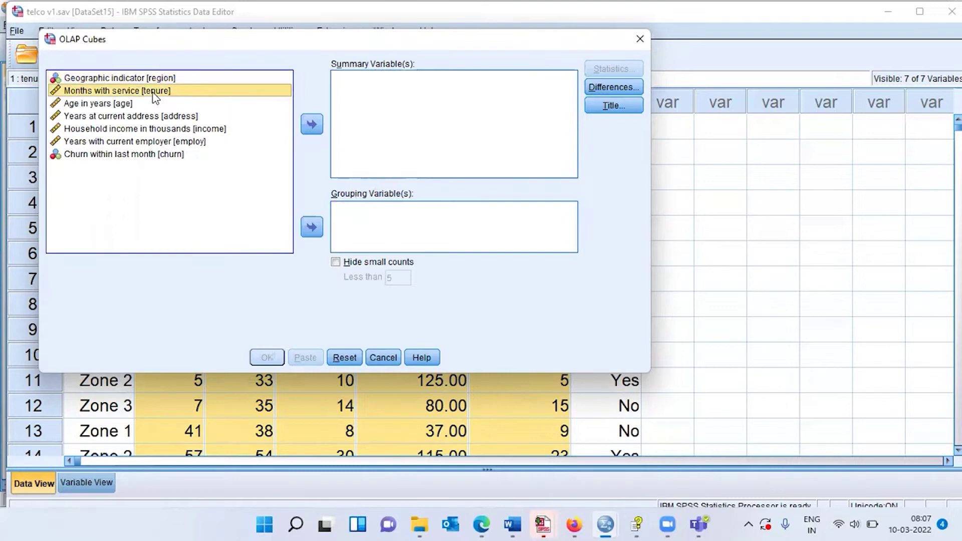
key("shift+Down")
key("shift+Down")
key("shift+Down")
key("shift+Down")
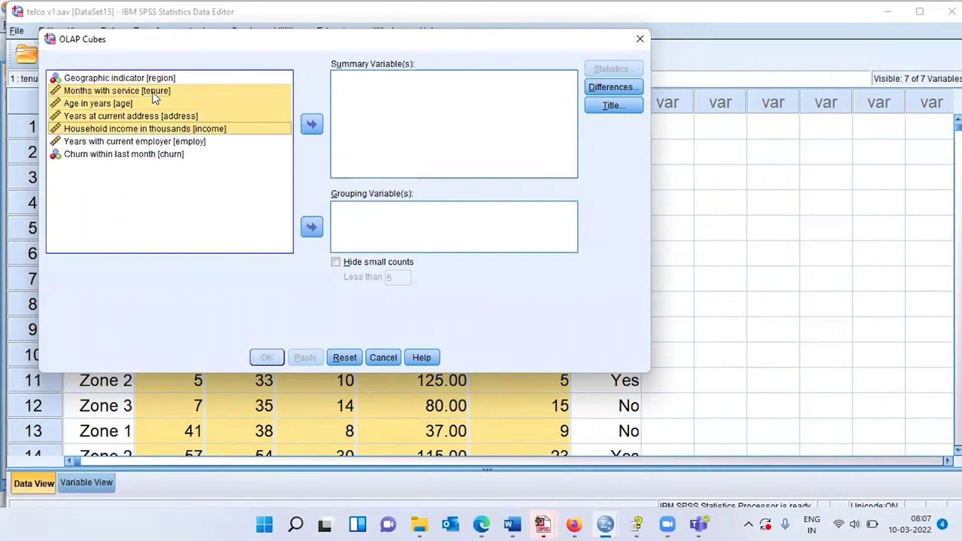
left_click(311, 124)
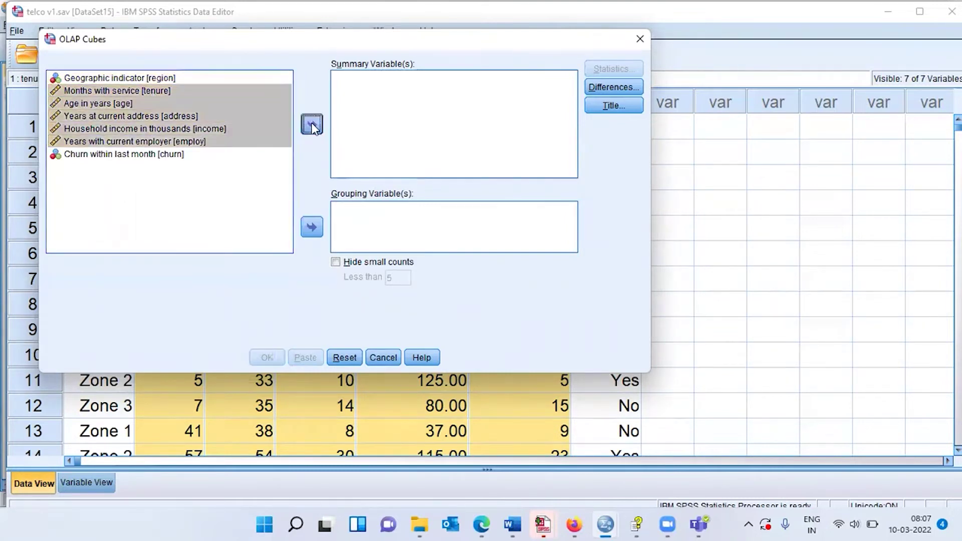
- Assign Geographic indicator [region] and Churn within last month [churn] as the grouping variables
left_click(156, 79)
left_click(153, 93, "shift")
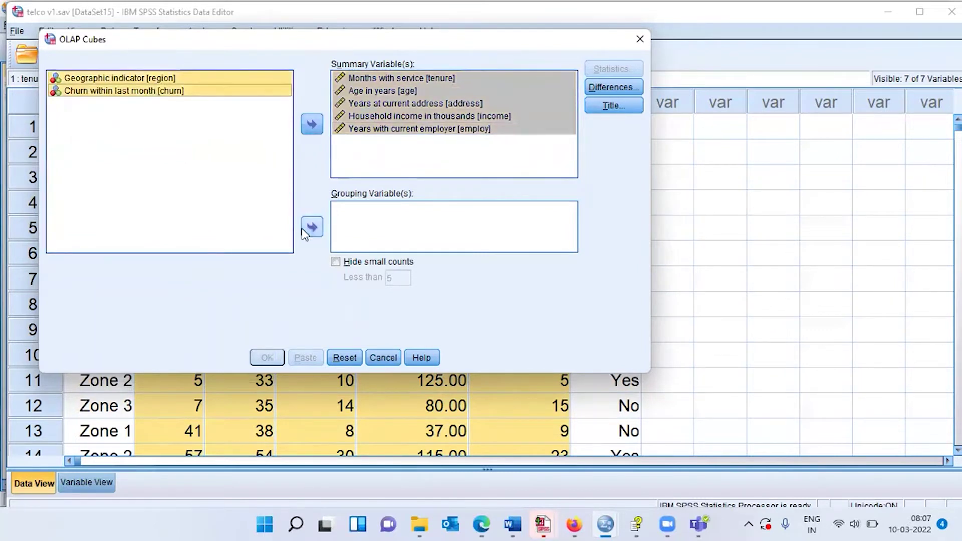
left_click(312, 228)
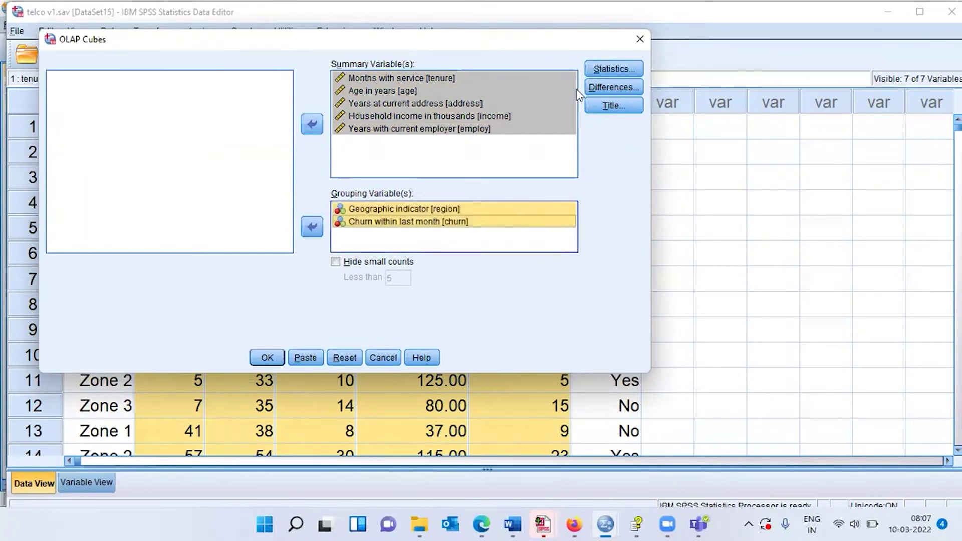
- Review the default cell statistics of the OLAP Cubes report, going from Sum down to Percent of Total Sum
left_click(624, 69)
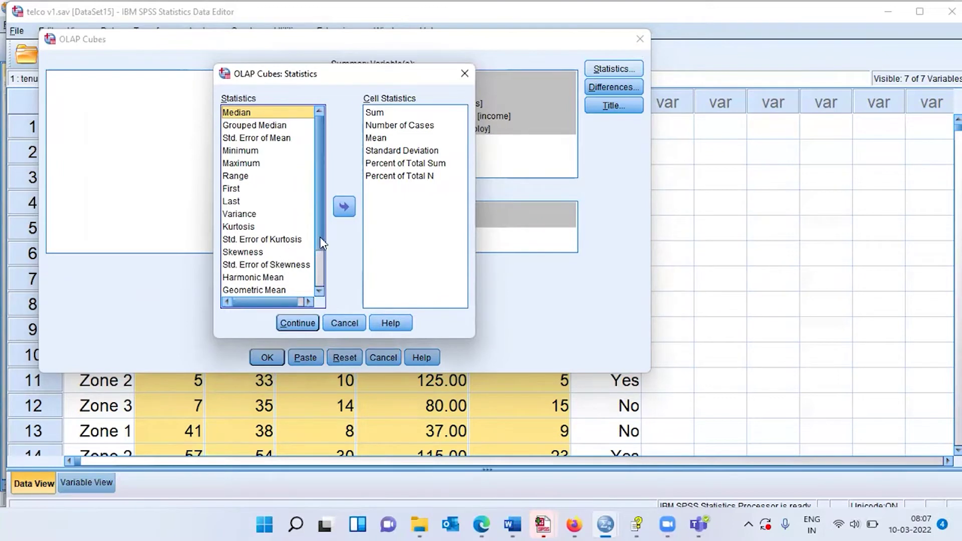
left_click_drag(321, 244, 315, 198)
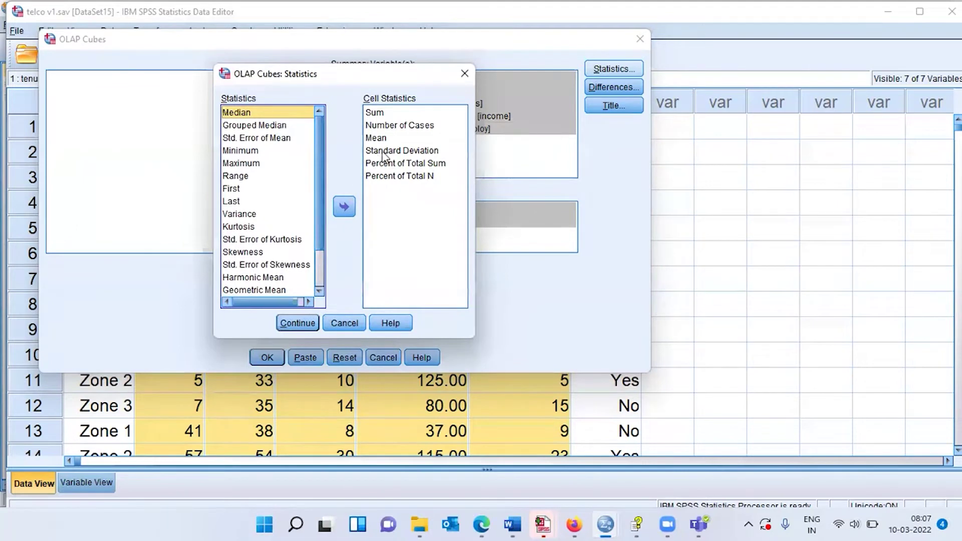
left_click(384, 117)
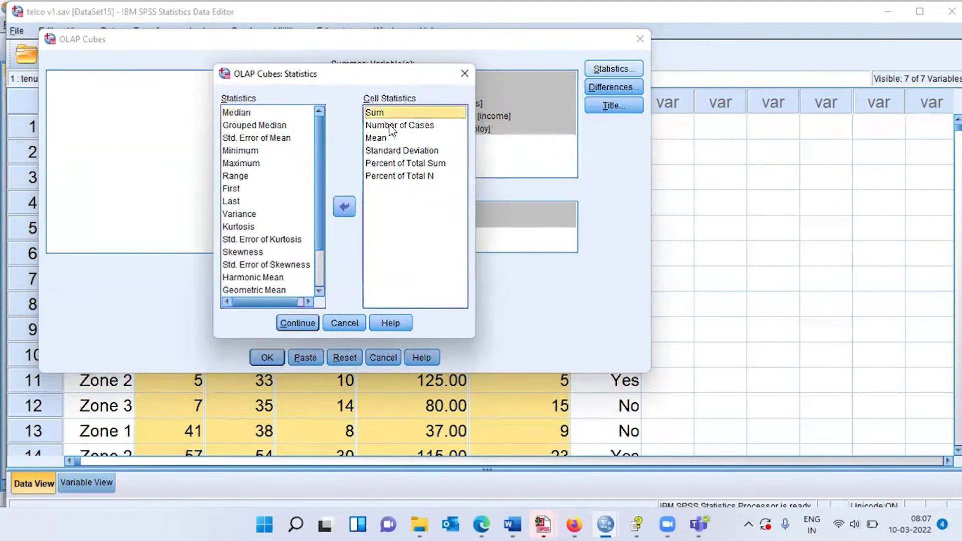
left_click(392, 126)
left_click(383, 138)
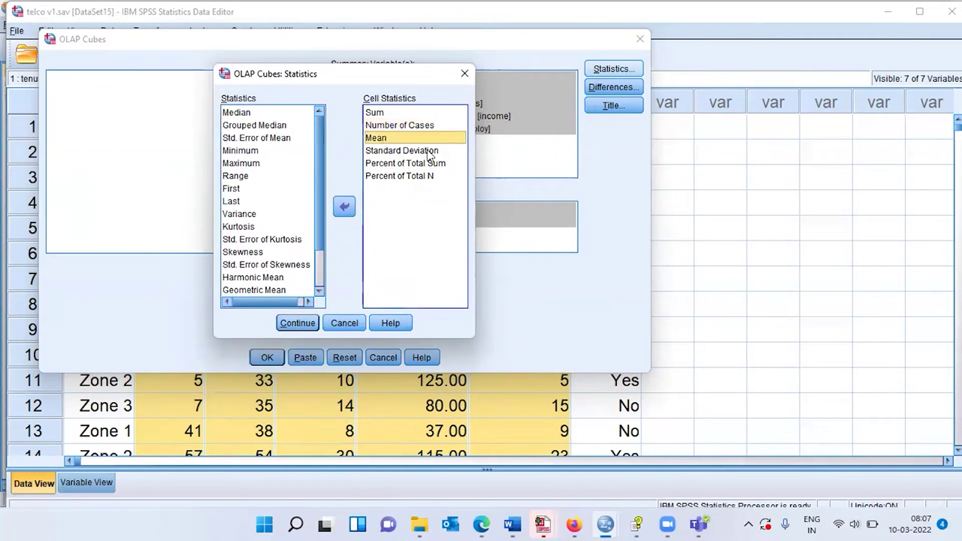
left_click(434, 152)
left_click(441, 165)
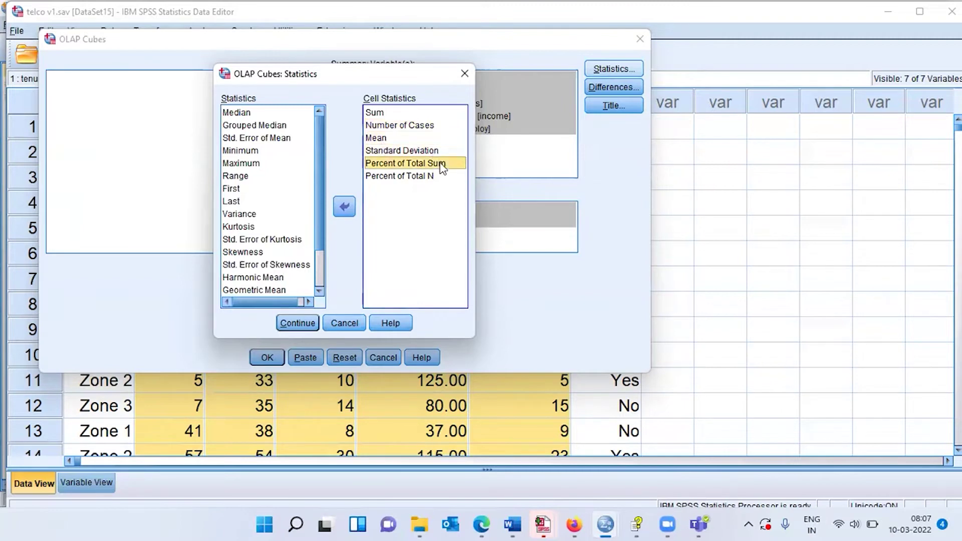
- Remove Percent of Total Sum, Percent of Total N and Sum from the report's cell statistics
left_click(425, 176)
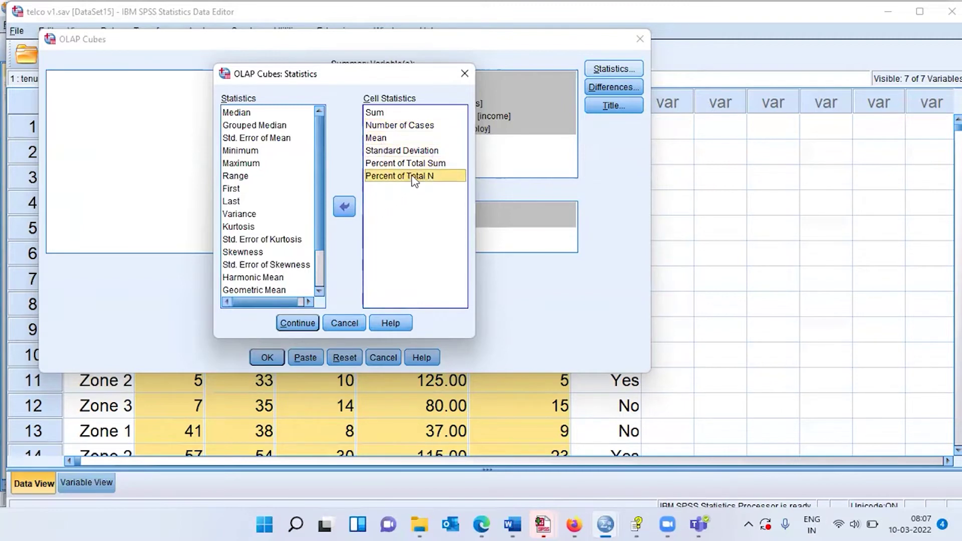
left_click(409, 164, "ctrl")
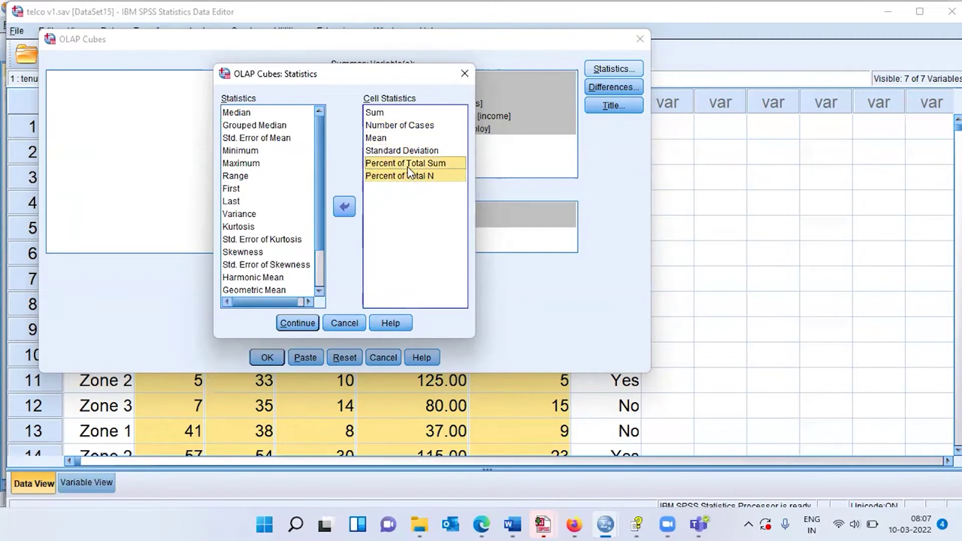
left_click(345, 208)
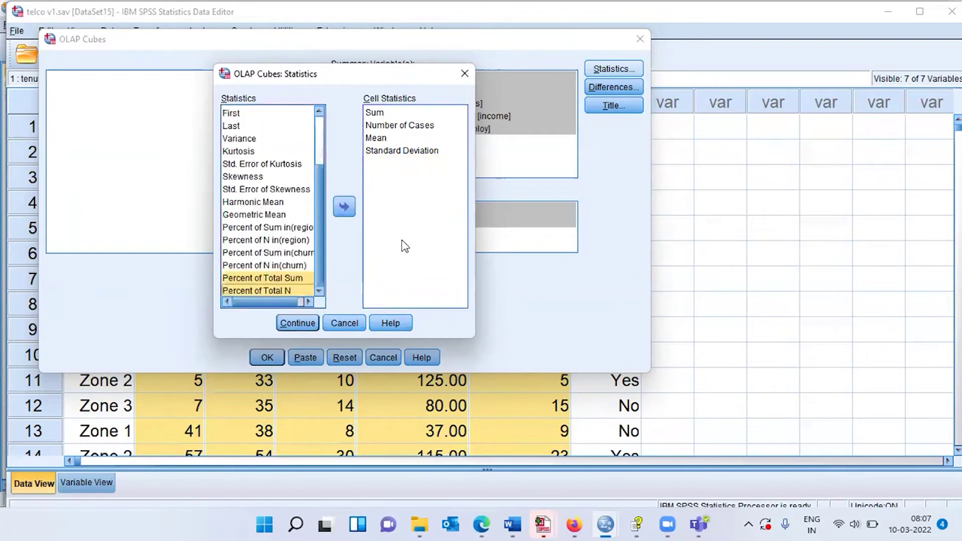
left_click(379, 113)
left_click(345, 207)
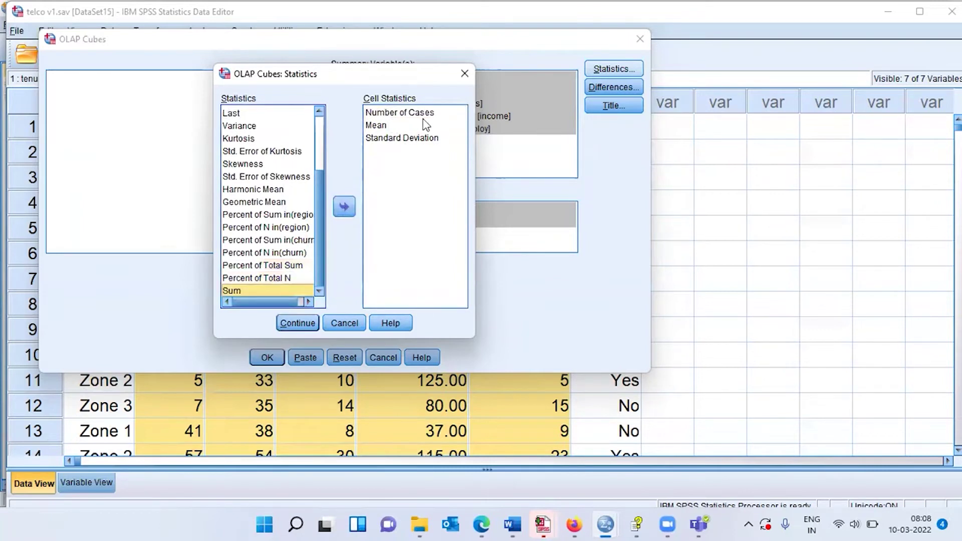
left_click(295, 323)
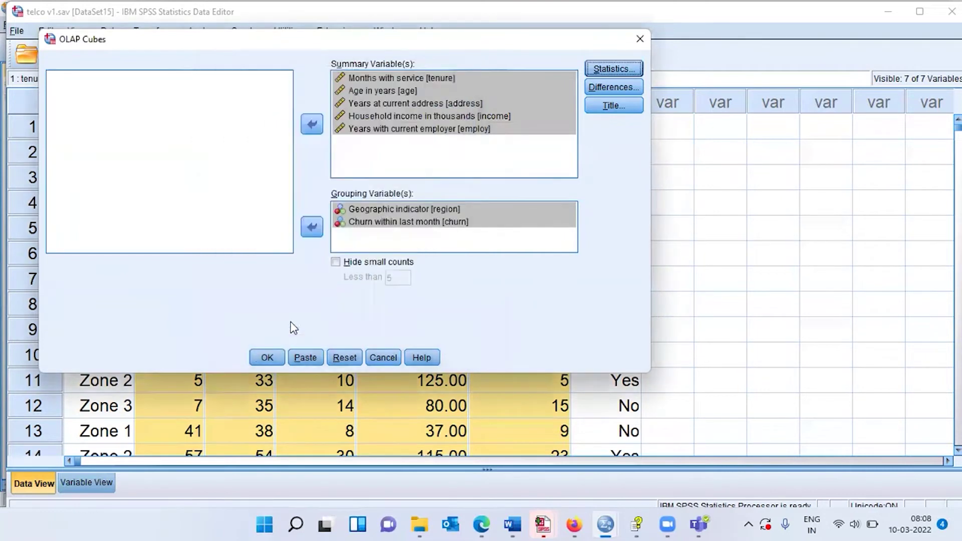
- Title the report "Descriptive Statistics" with the caption "By customer churn and Geo Region", and run it
left_click(613, 109)
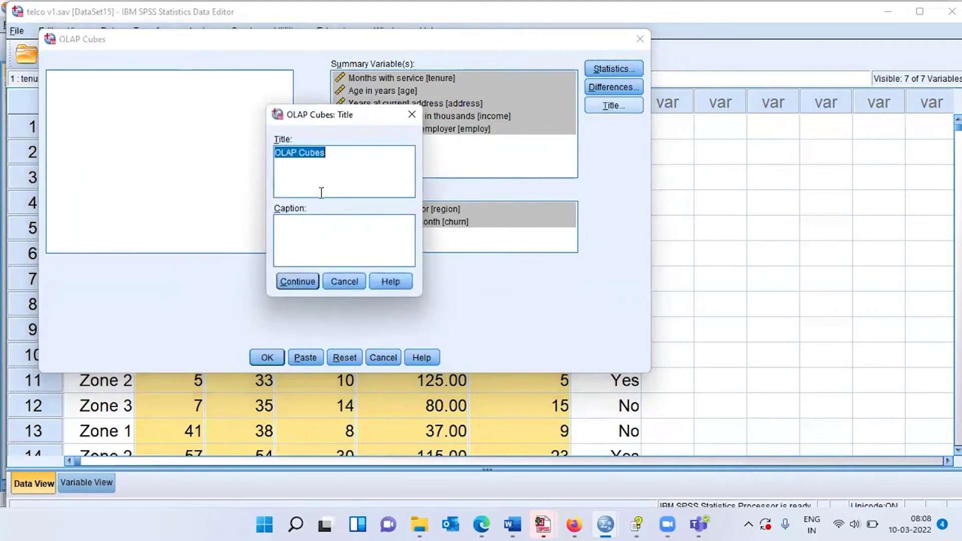
key("BackSpace")
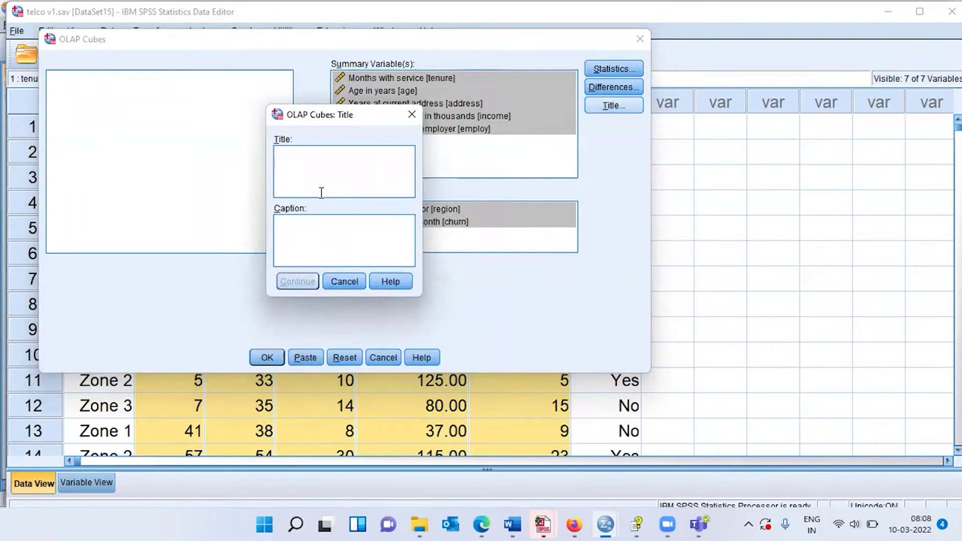
type("De")
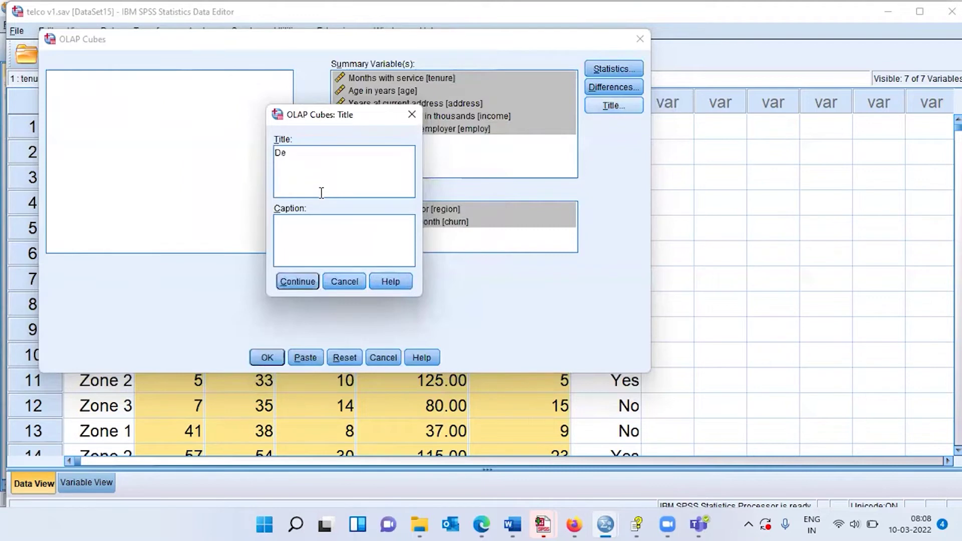
type("scriptive Stati")
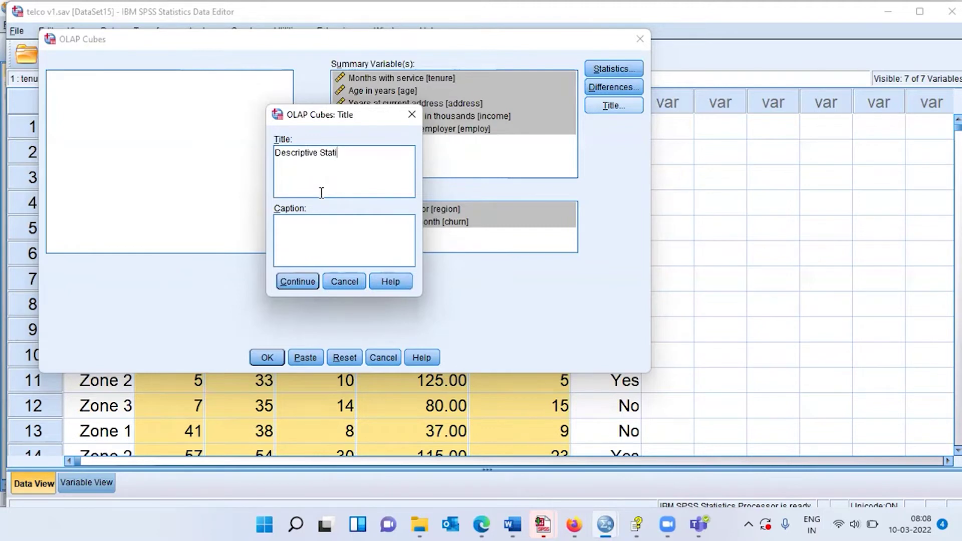
type("stics")
left_click(302, 223)
type("By customer churn")
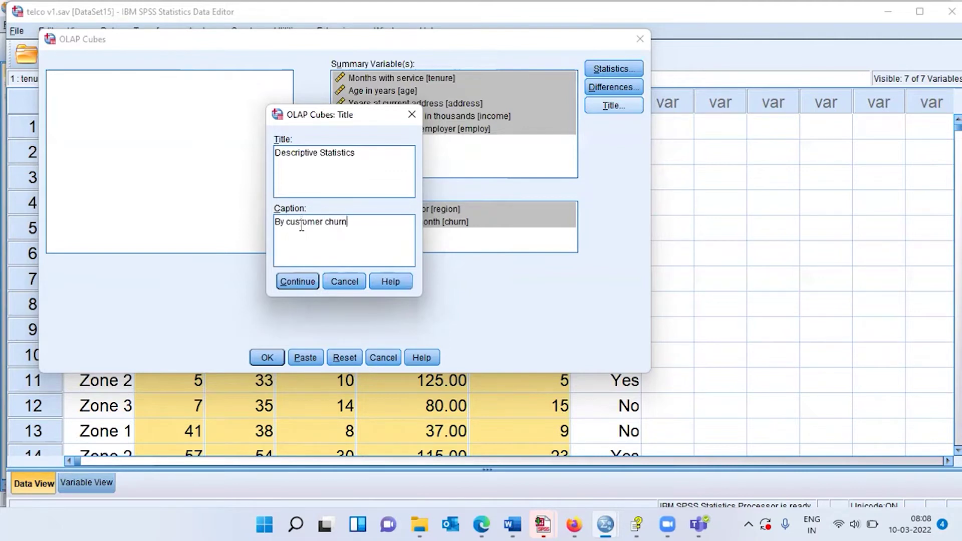
type(" and Geo Region")
left_click(298, 283)
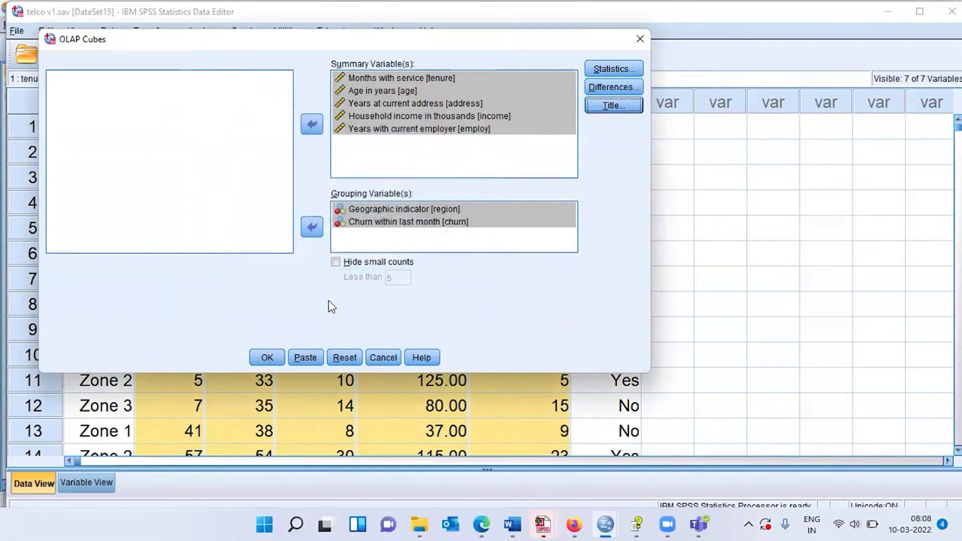
left_click(267, 357)
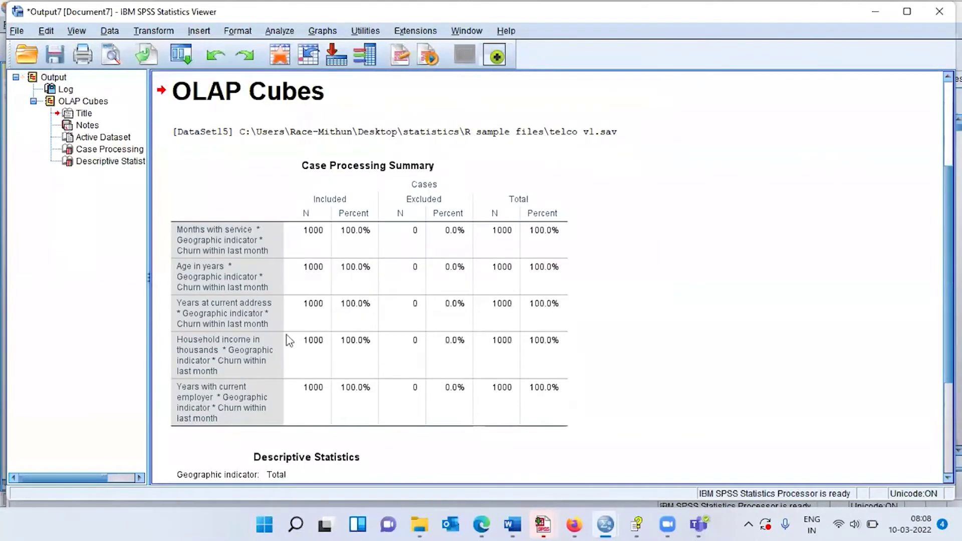
- Examine the Case Processing Summary and each variable's N, mean and standard deviation in the Descriptive Statistics table
left_click(337, 184)
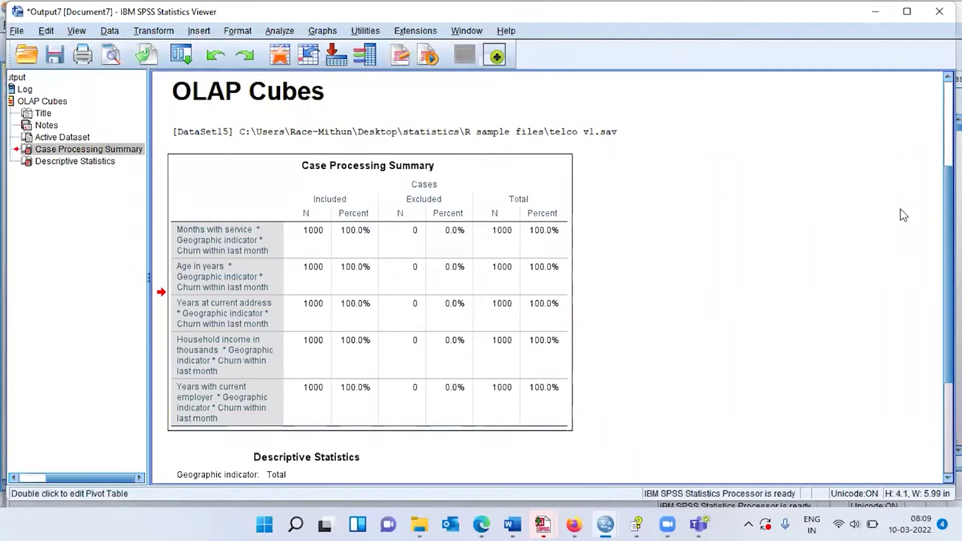
scroll(365, 327, "down", 3)
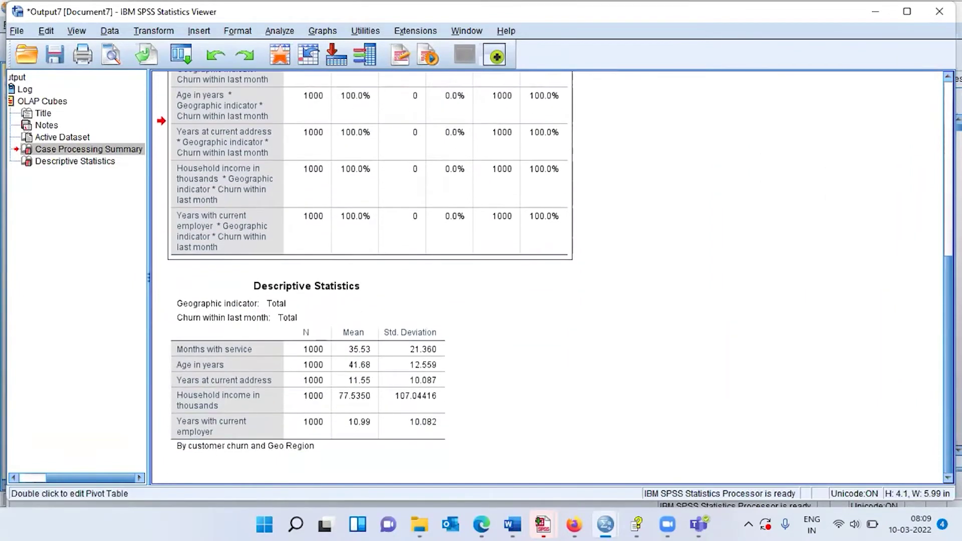
left_click(366, 327)
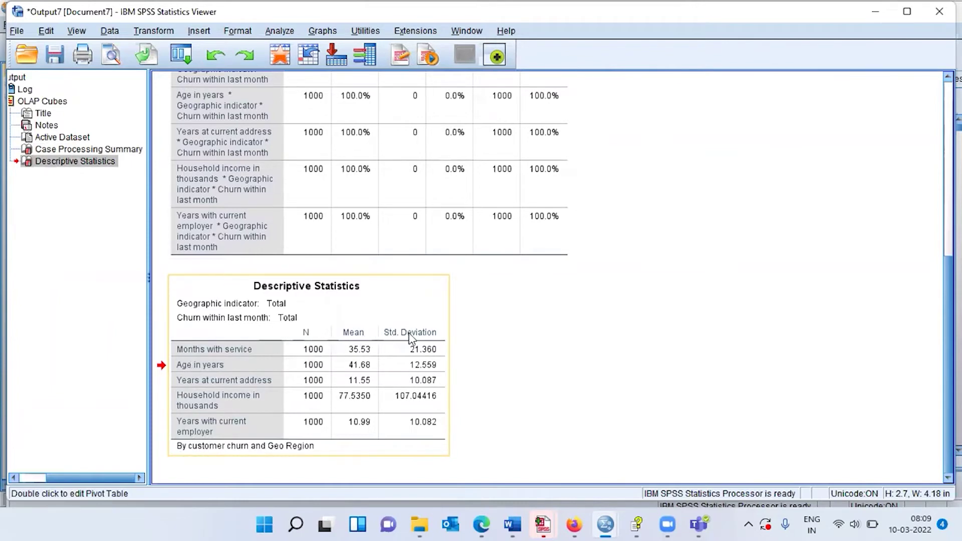
left_click(326, 360)
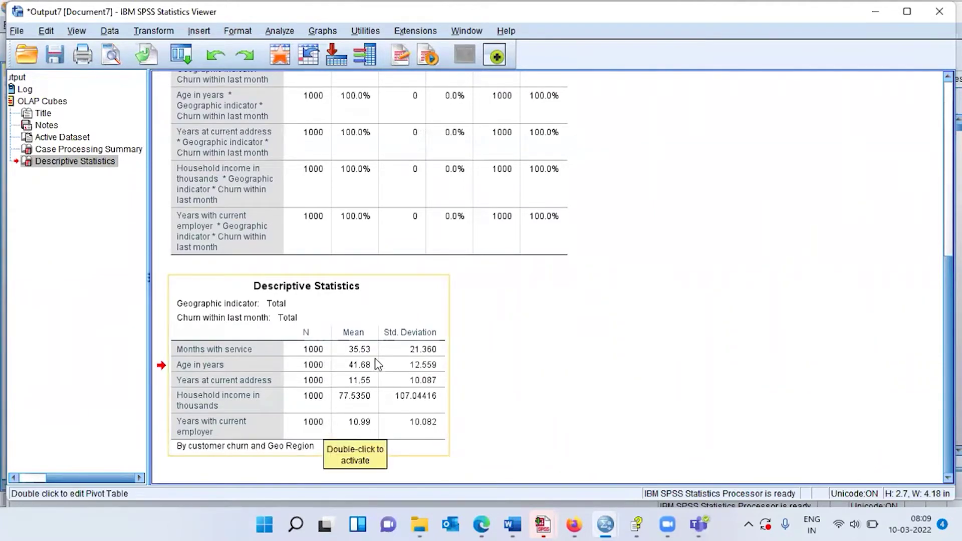
left_click(379, 364)
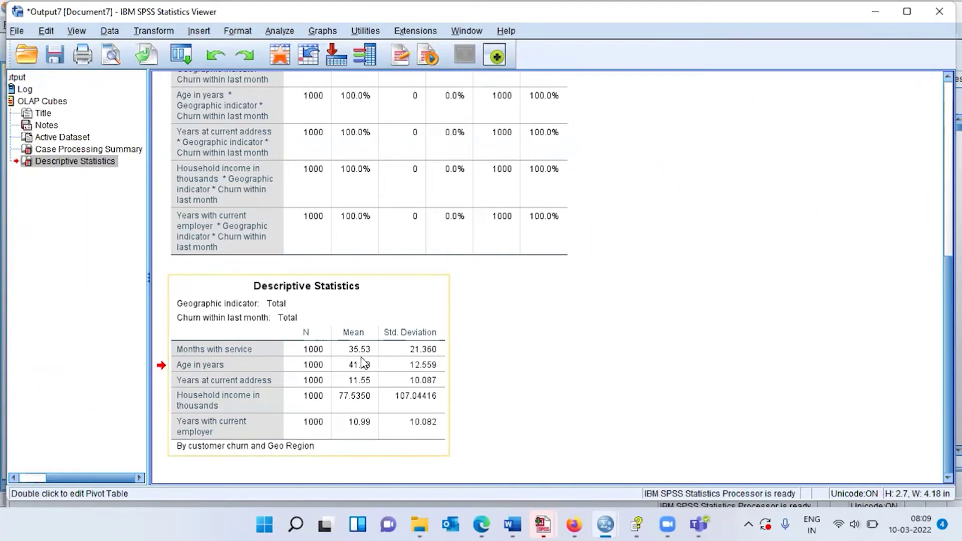
left_click(368, 358)
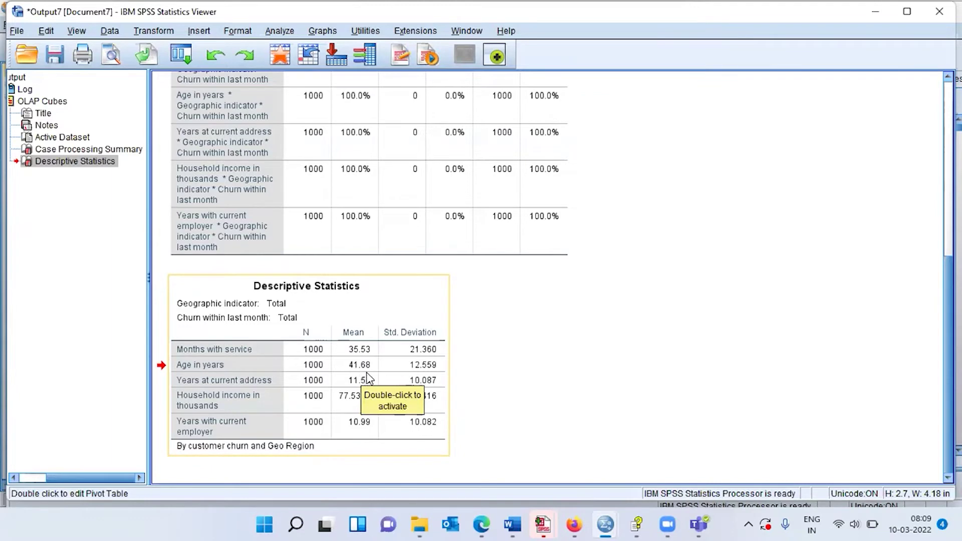
left_click(368, 377)
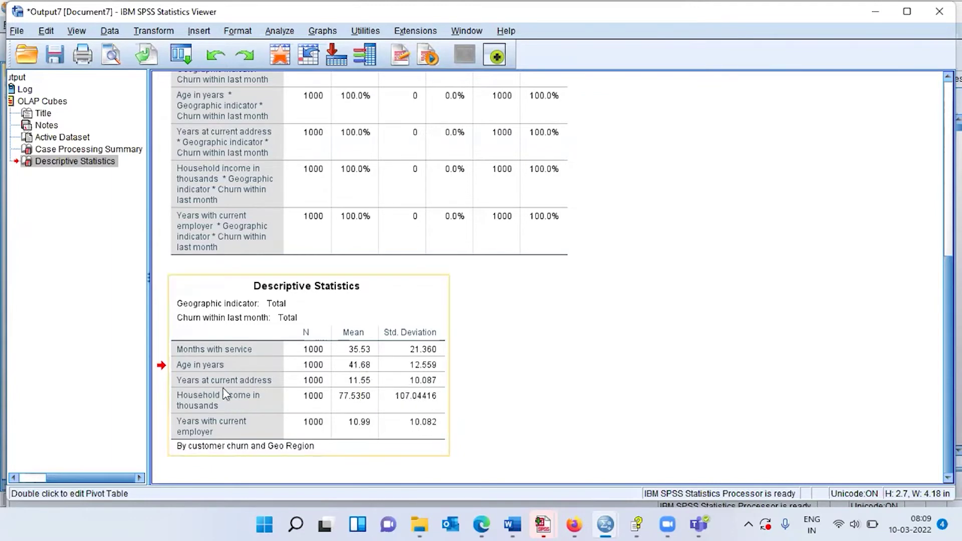
left_click(364, 409)
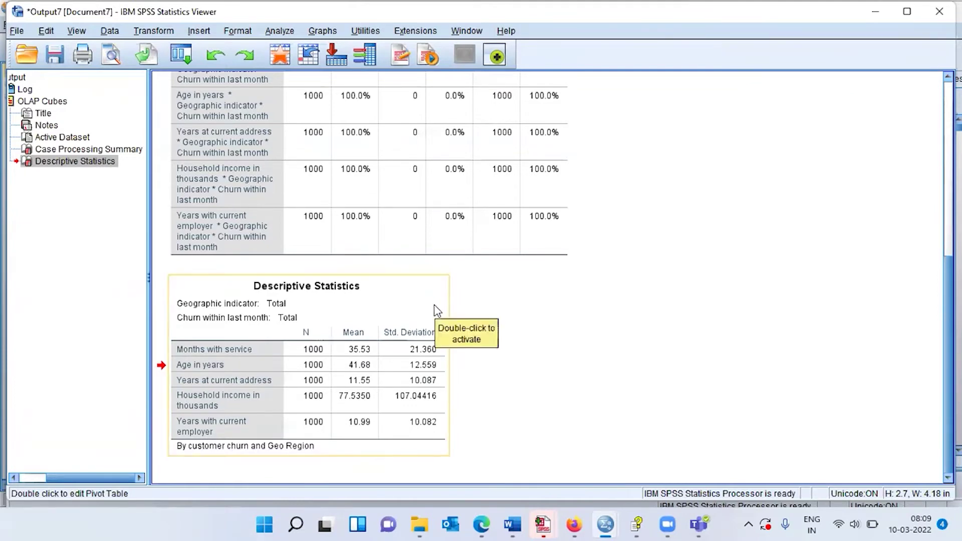
- Activate the Descriptive Statistics pivot table and switch its Churn within last month layer to Yes, followed by No
left_click(327, 309)
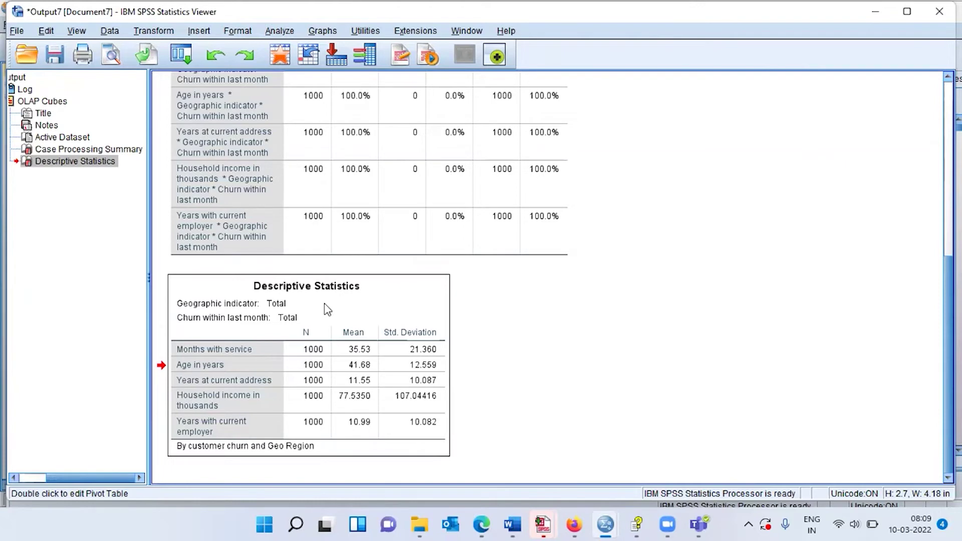
double_click(324, 305)
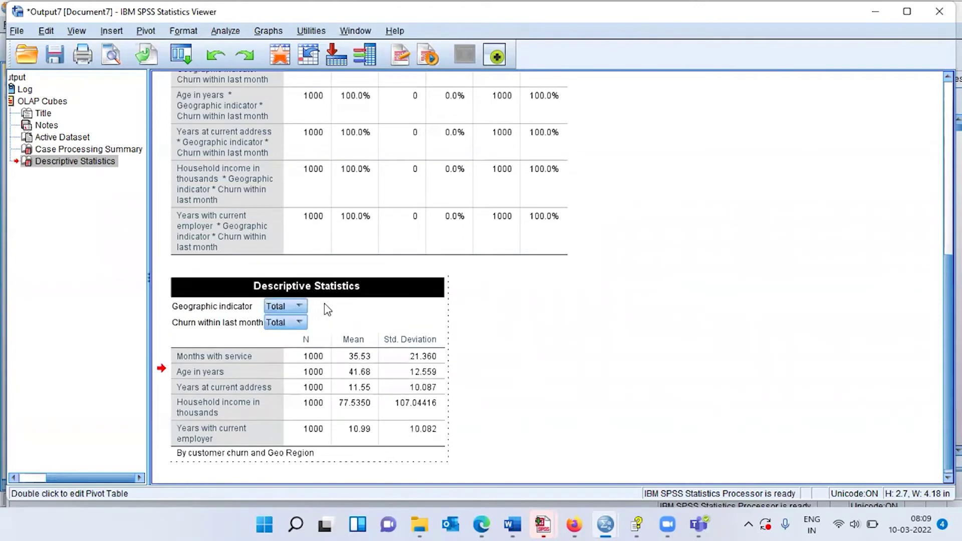
left_click(300, 322)
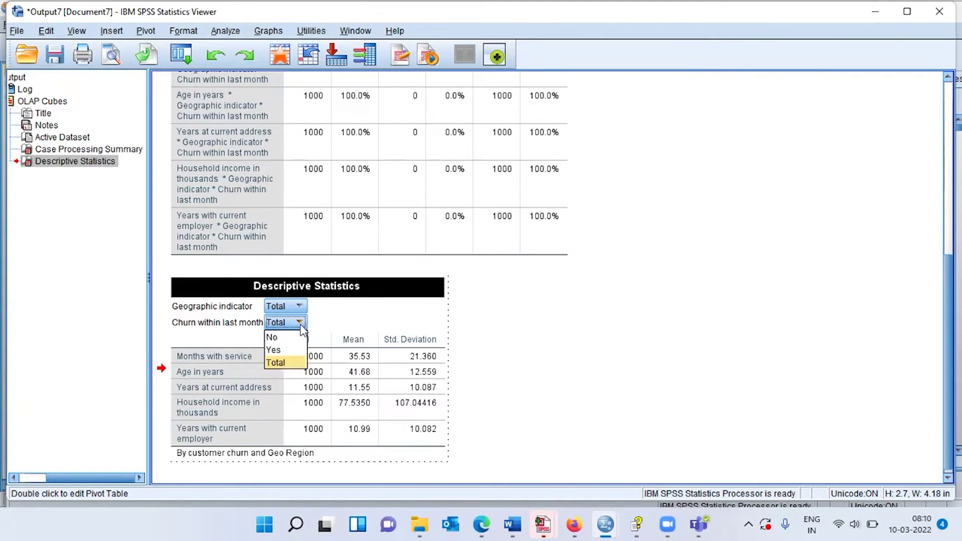
left_click(275, 353)
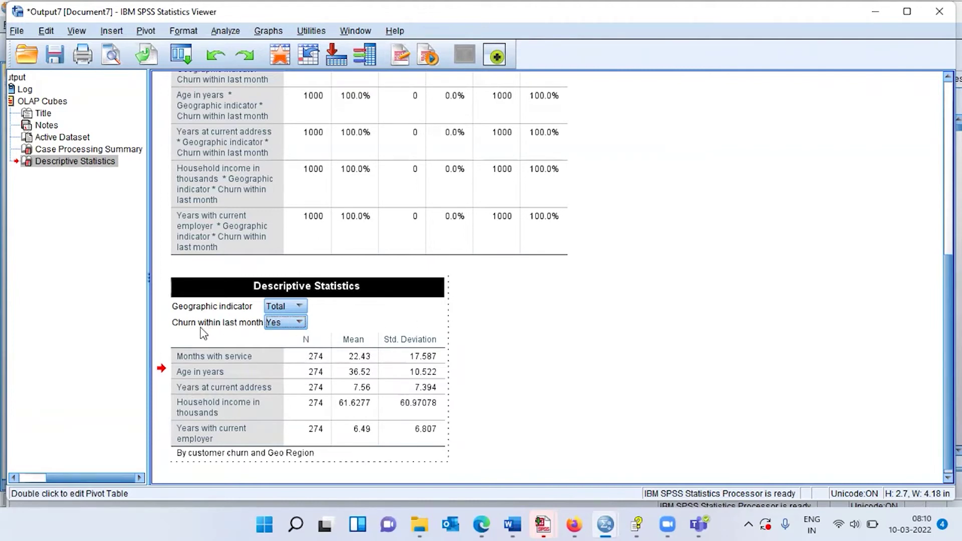
left_click(299, 323)
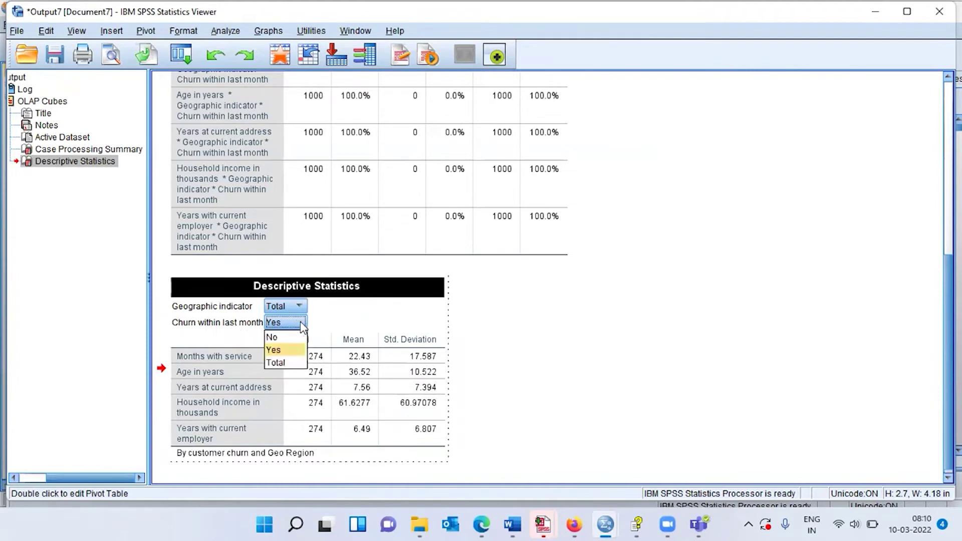
left_click(278, 338)
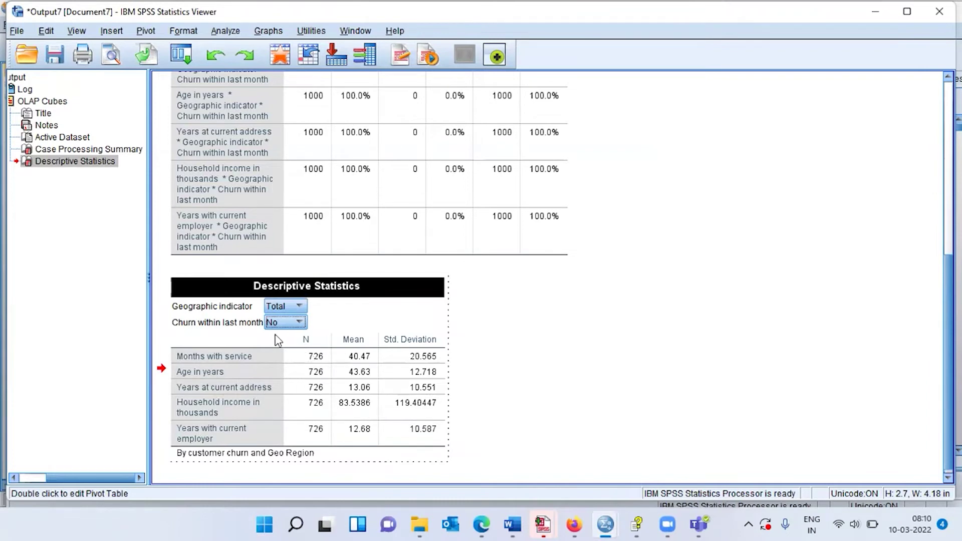
- Switch the table's Geographic indicator layer to Zone 1, followed by Zone 2, and leave table editing
left_click(299, 309)
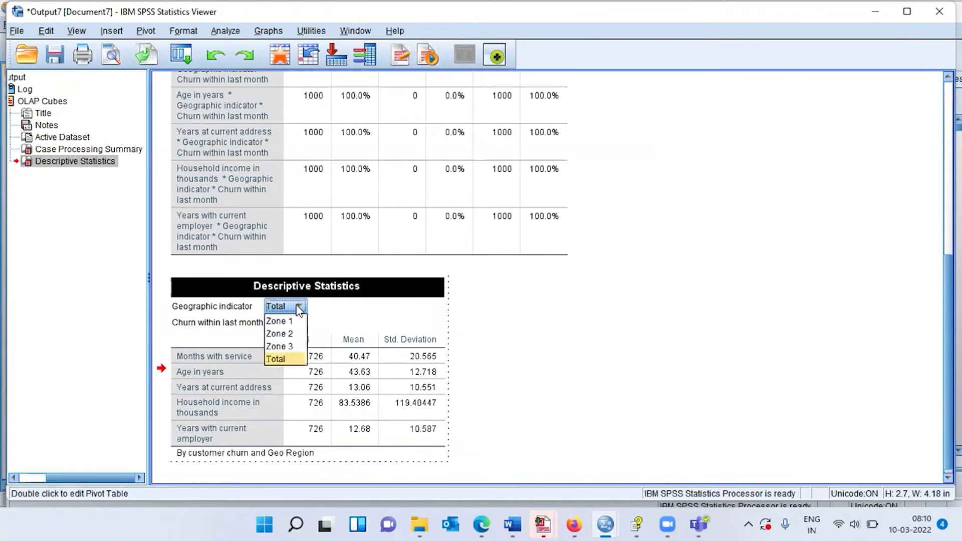
left_click(289, 319)
left_click(299, 307)
left_click(295, 331)
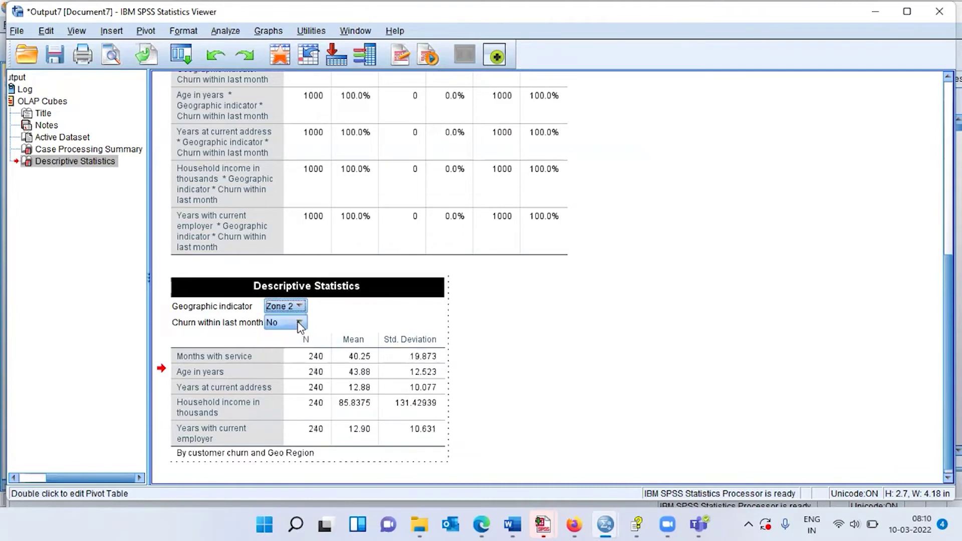
left_click(489, 335)
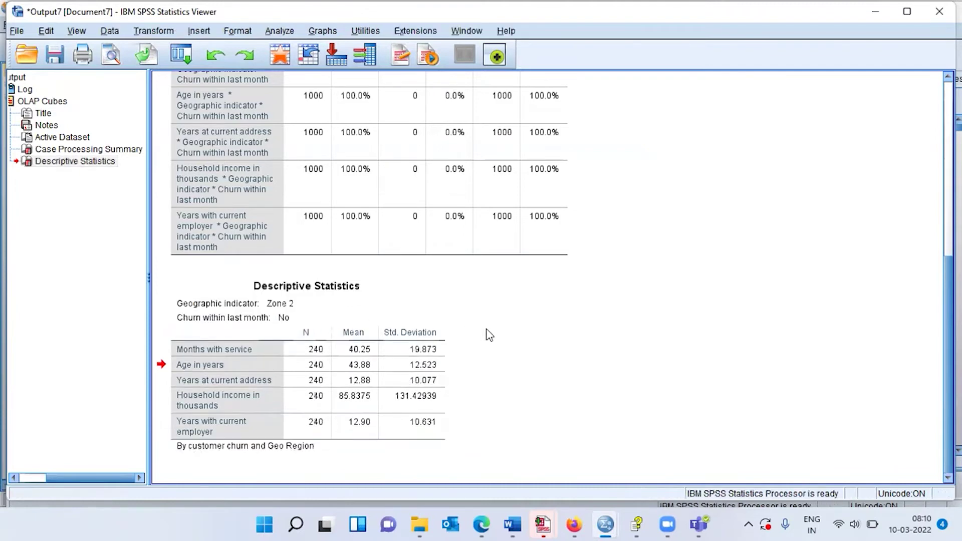
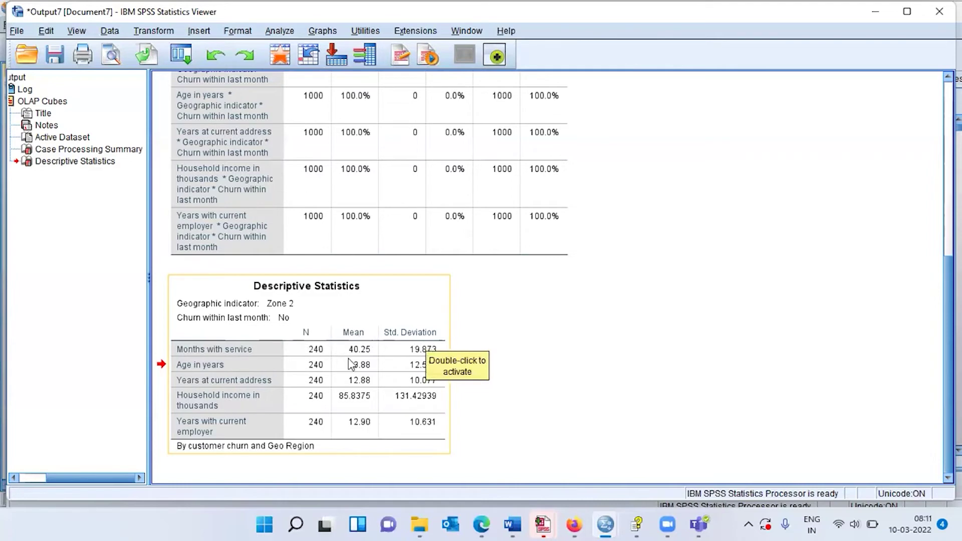
- Activate the Descriptive Statistics pivot table for editing and open its Pivoting Trays
left_click(427, 322)
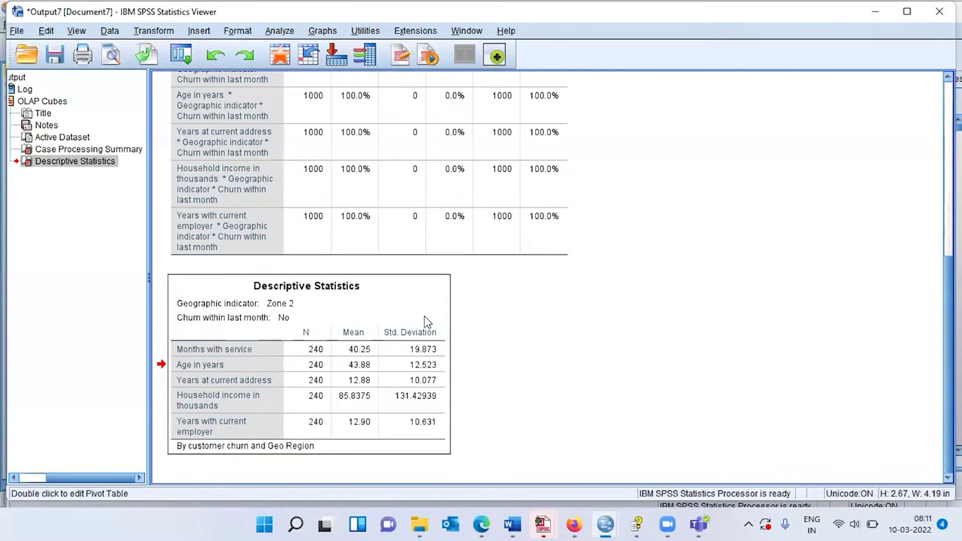
double_click(428, 322)
key("Down")
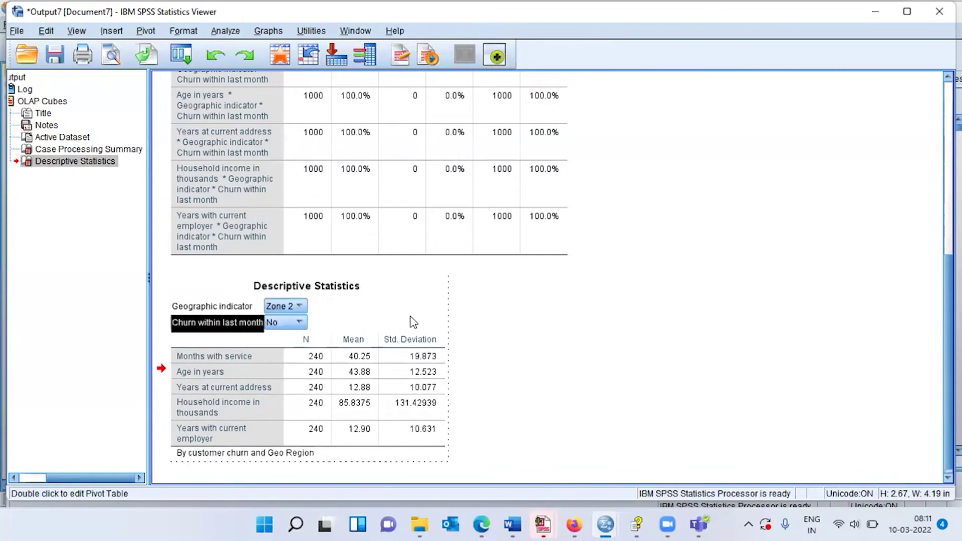
right_click(413, 322)
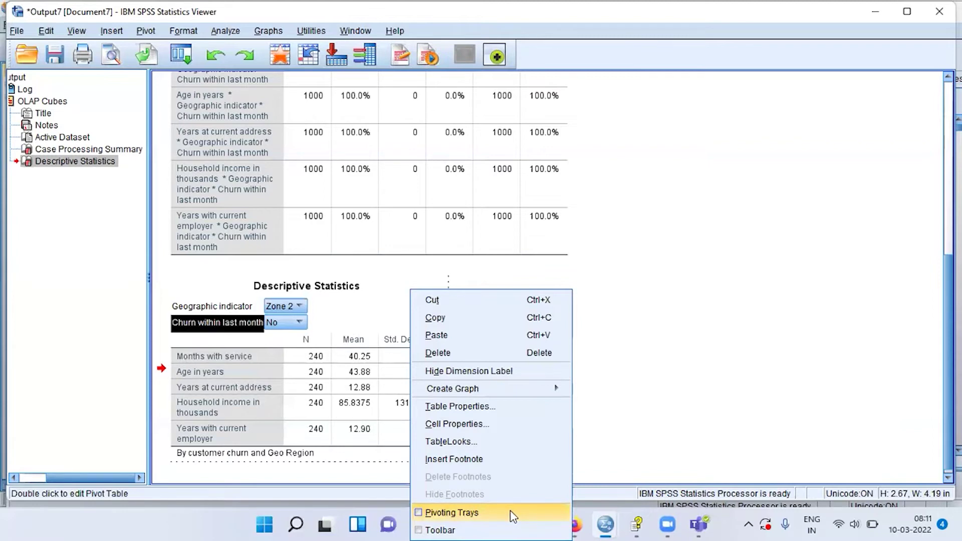
left_click(420, 513)
mouse_move(421, 512)
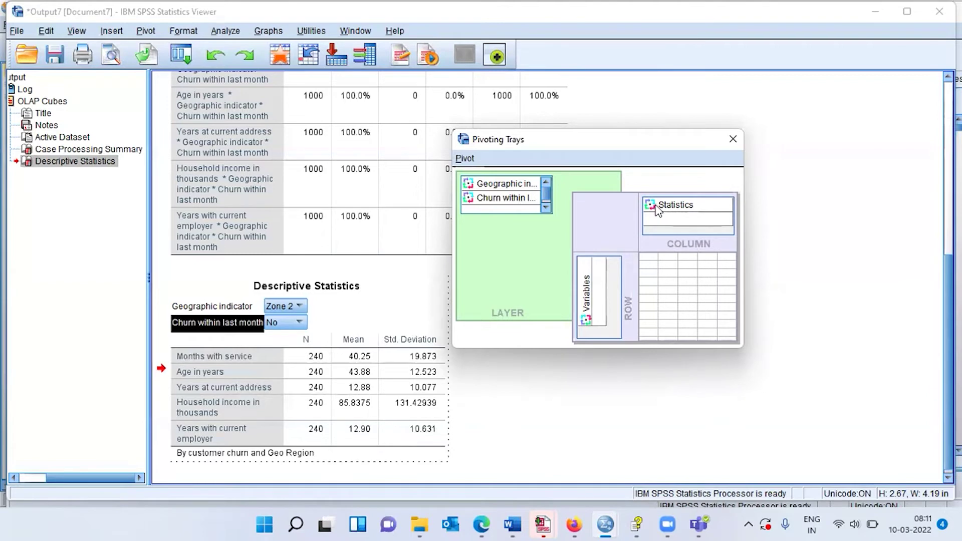
- Pivot the table so that Statistics moves from the columns to the layers and Geographic indicator from the layers to the columns
left_click_drag(651, 208, 471, 210)
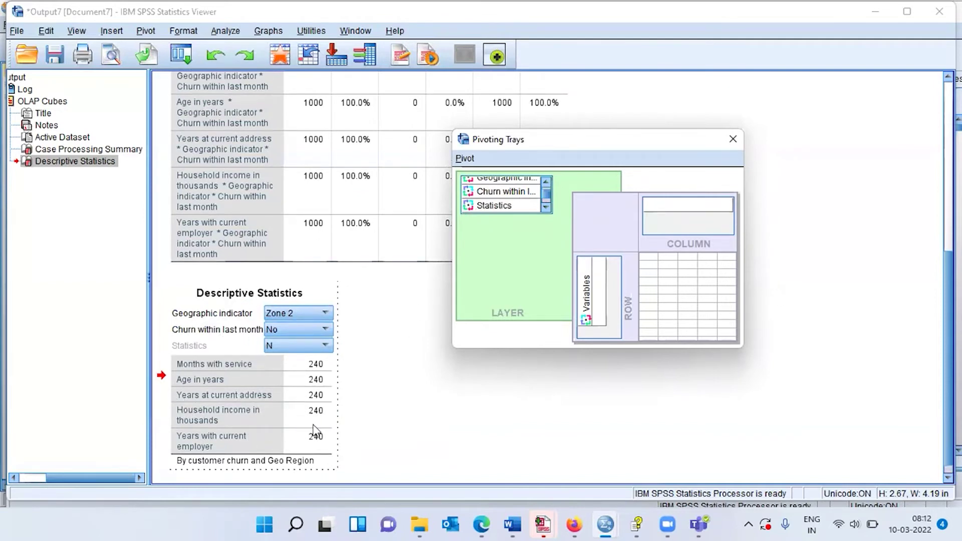
left_click(547, 181)
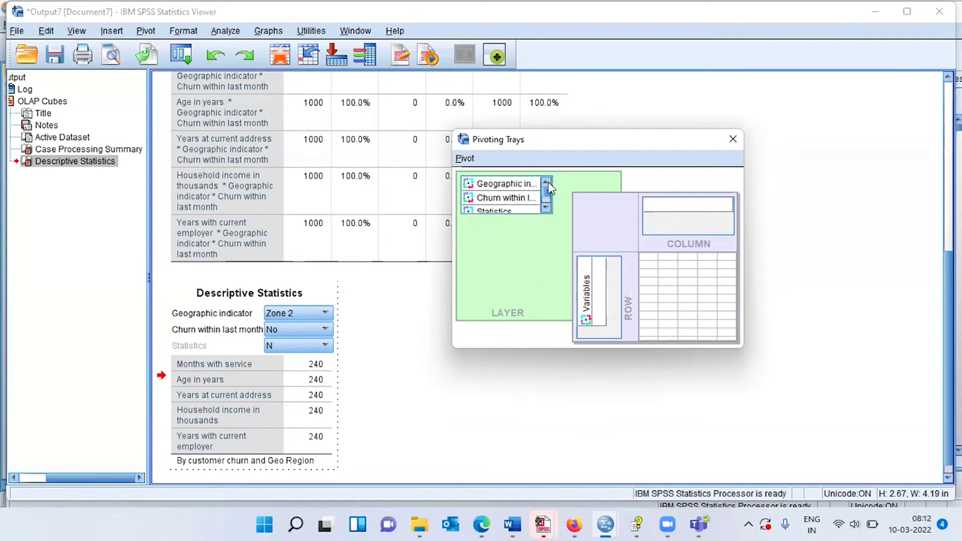
left_click(497, 185)
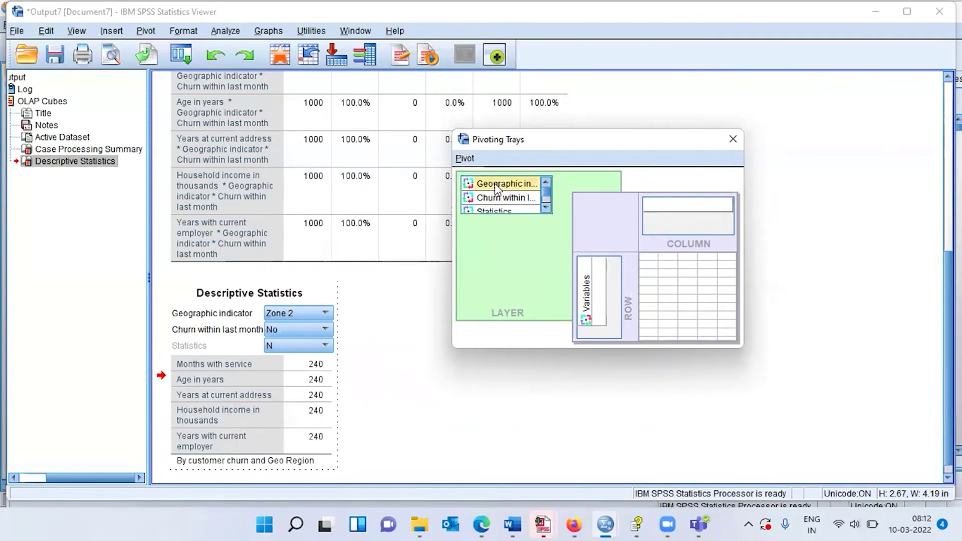
left_click_drag(494, 183, 658, 215)
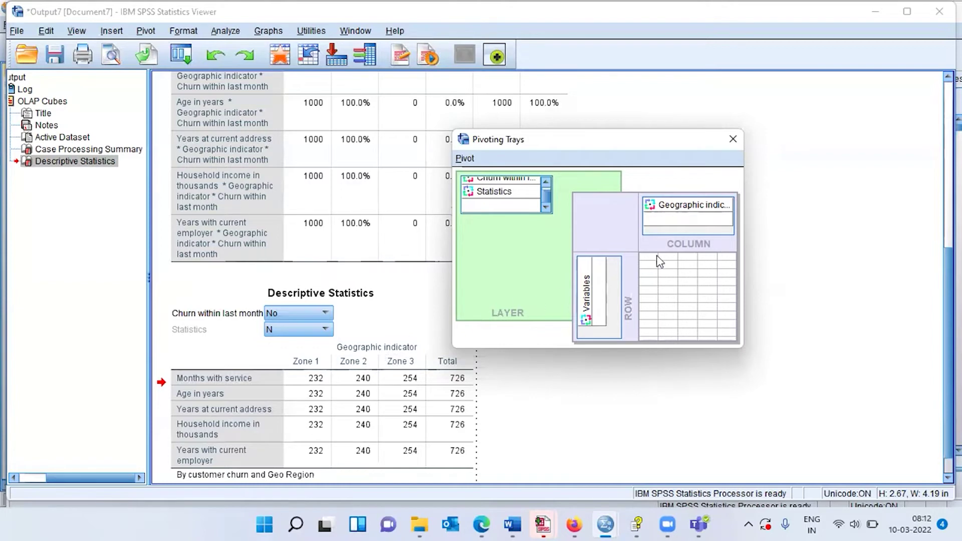
- Move Churn within last month from the layers into the rows, nested inside Variables
left_click(546, 182)
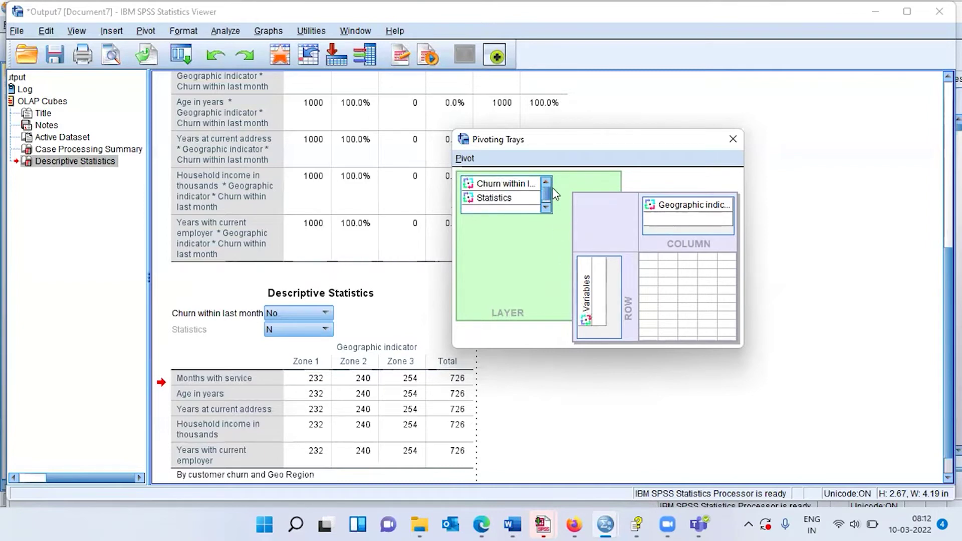
left_click(521, 186)
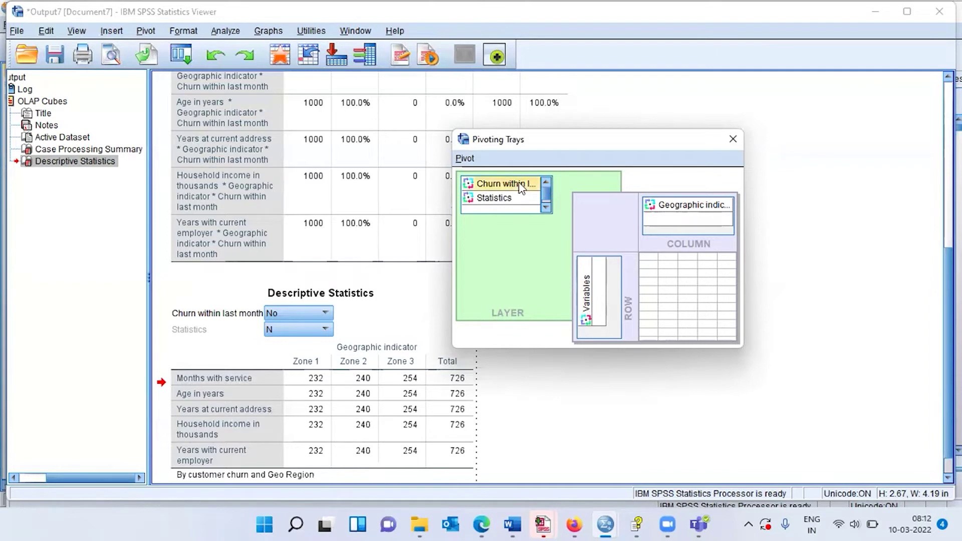
left_click_drag(521, 186, 600, 331)
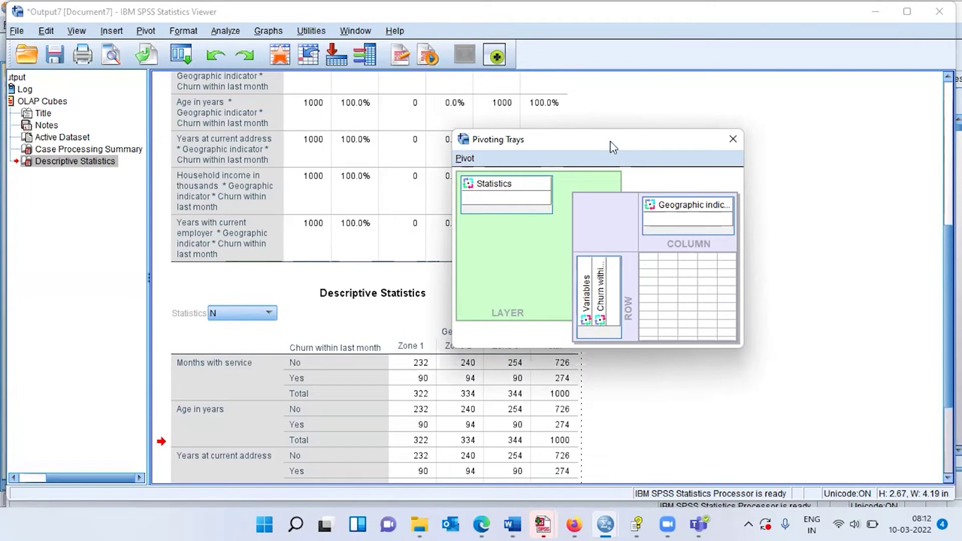
- Move the Pivoting Trays clear of the table and switch the Statistics layer to Mean, Std. Deviation and back to Mean
left_click_drag(613, 146, 633, 61)
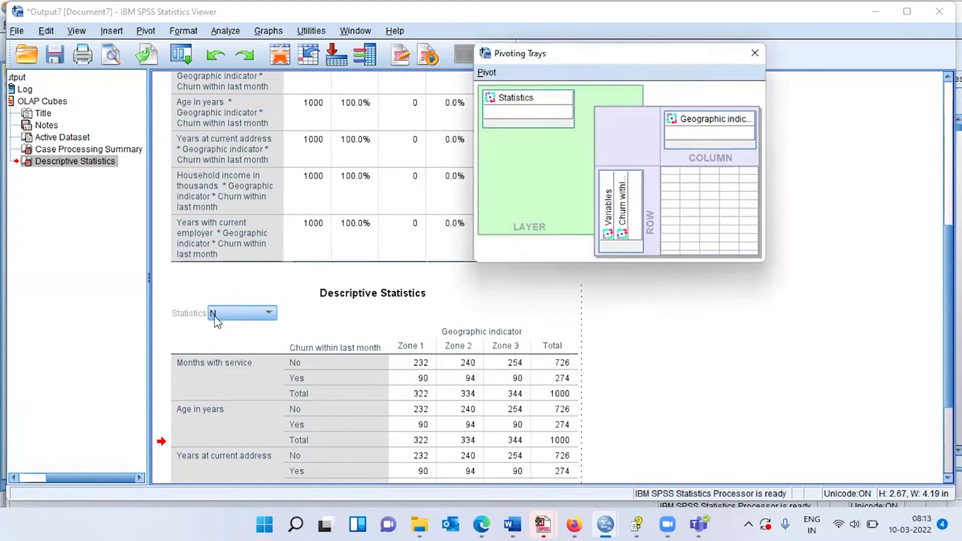
left_click(270, 315)
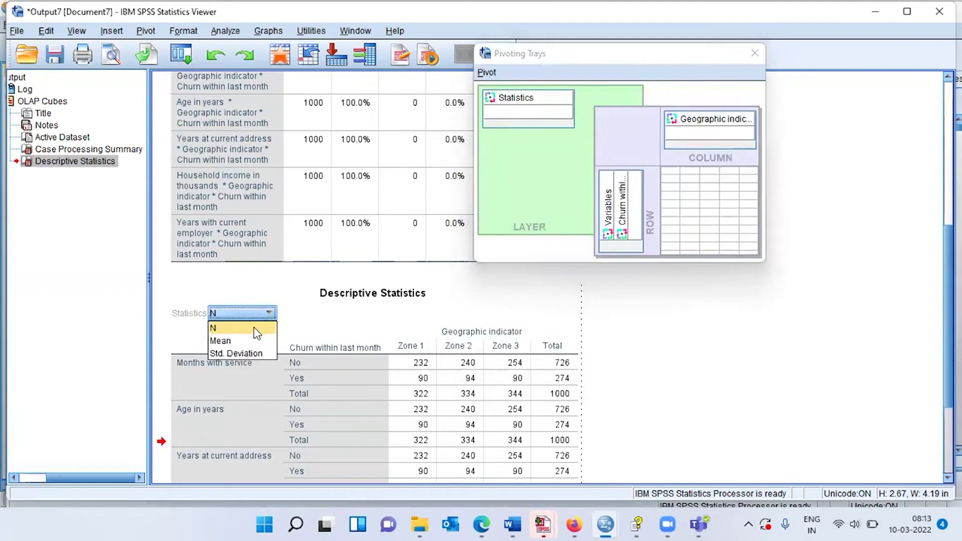
left_click(239, 345)
left_click(269, 313)
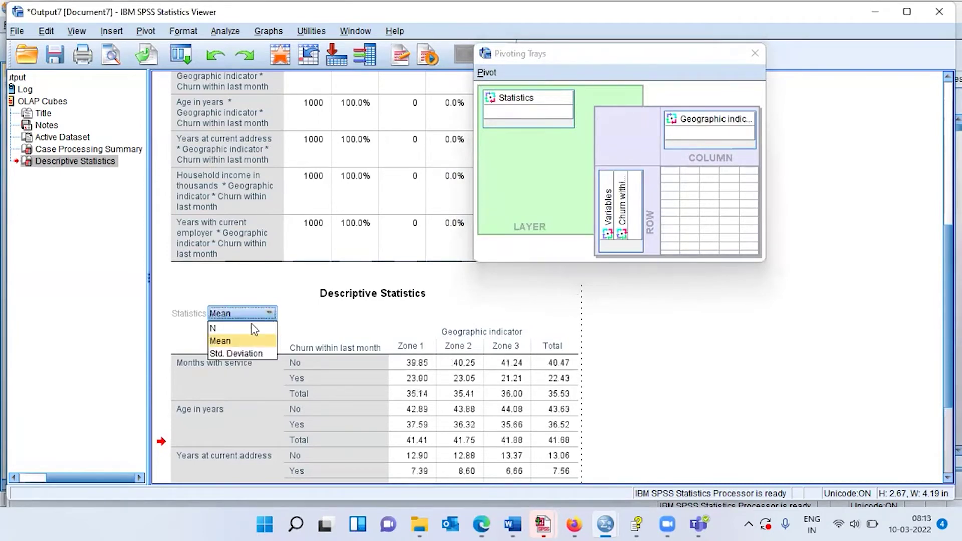
left_click(236, 353)
left_click(269, 313)
left_click(233, 339)
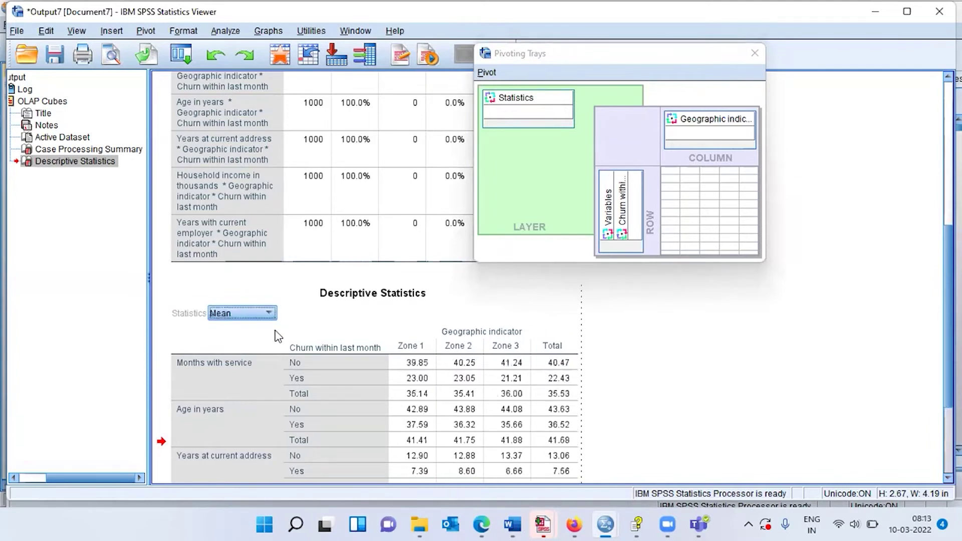
- Switch the Statistics layer to N, followed by Mean, and close the Pivoting Trays
left_click(269, 314)
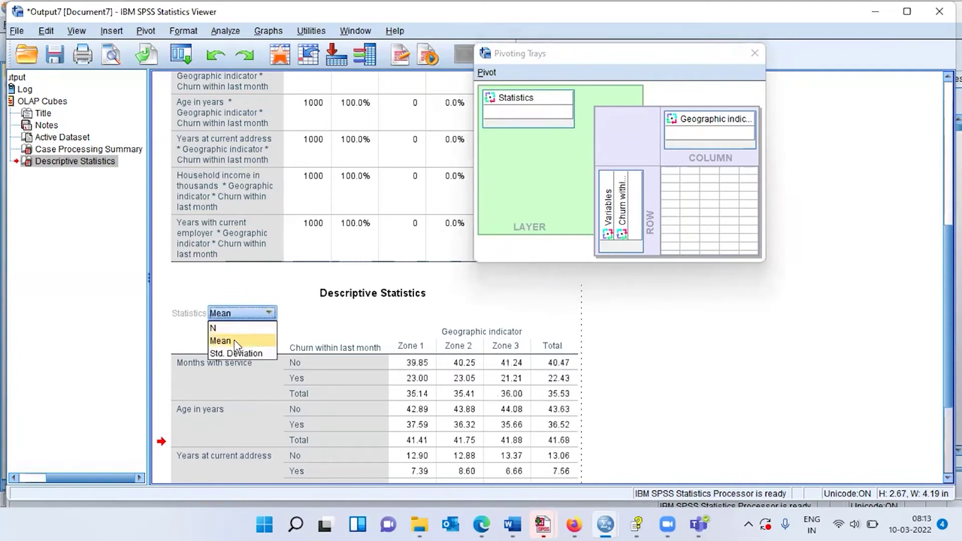
left_click(233, 328)
left_click(270, 314)
left_click(221, 333)
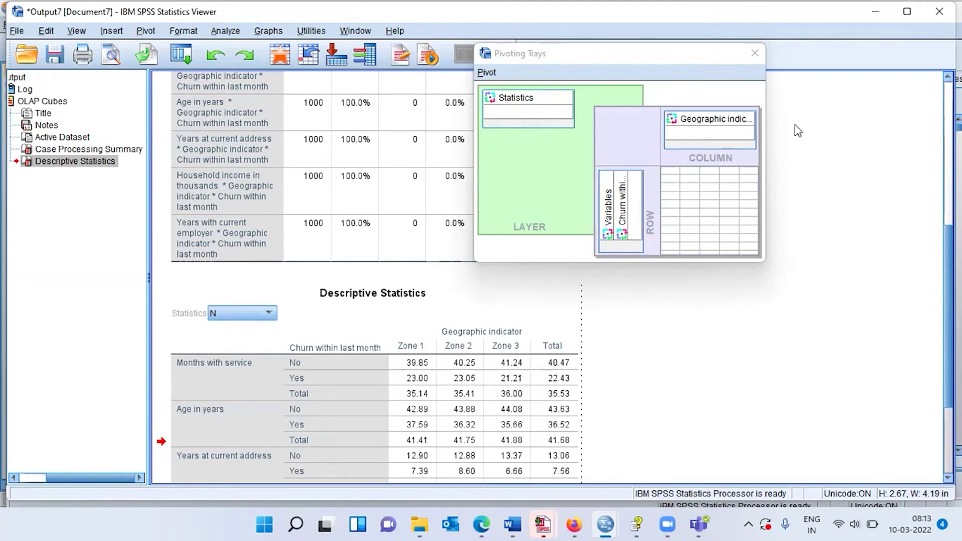
left_click(758, 58)
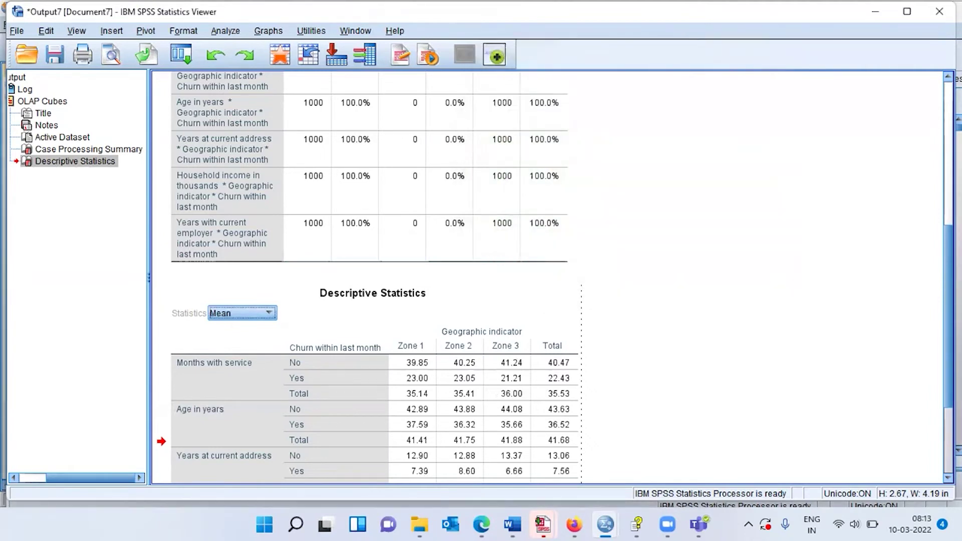
- Reselect Mean in the Statistics layer of the pivoted table and leave table editing
scroll(340, 303, "down", 5)
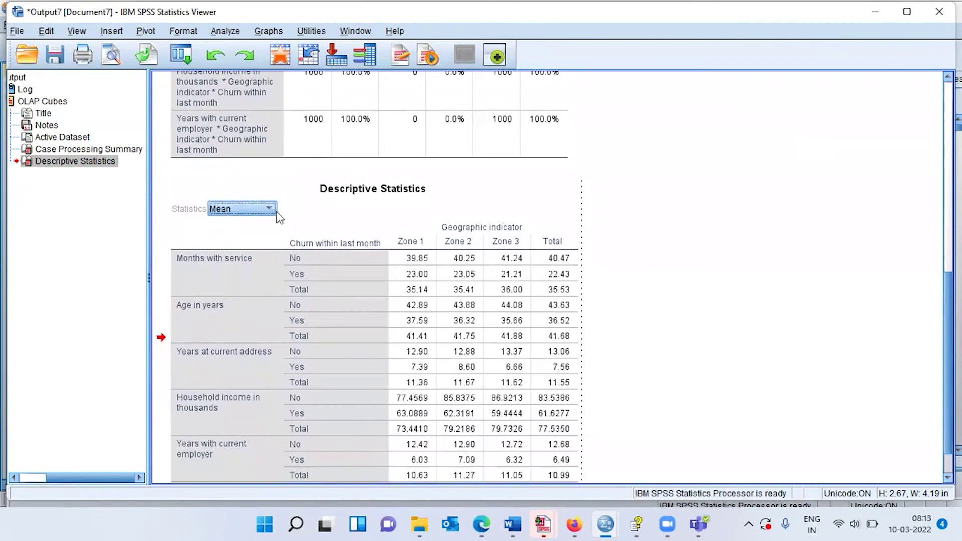
left_click(269, 209)
key("Escape")
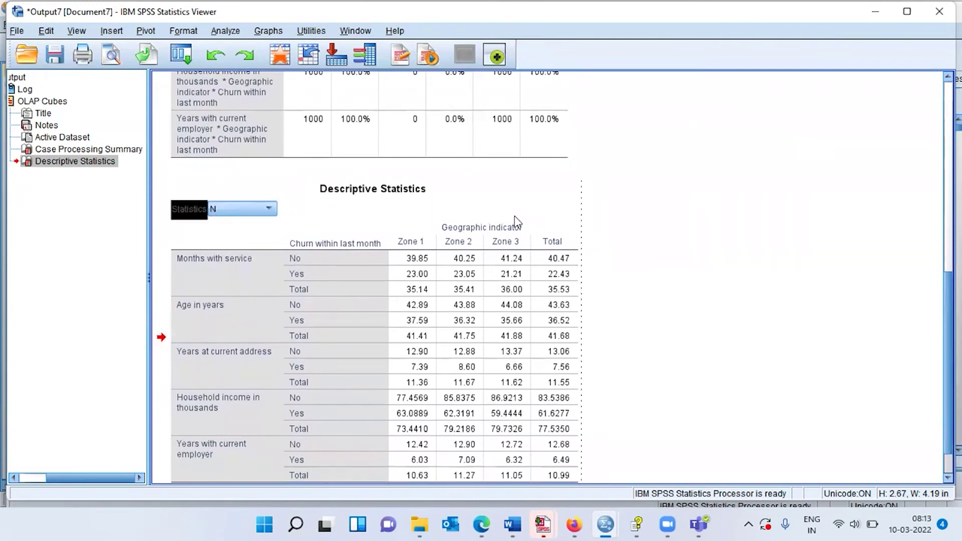
left_click(274, 211)
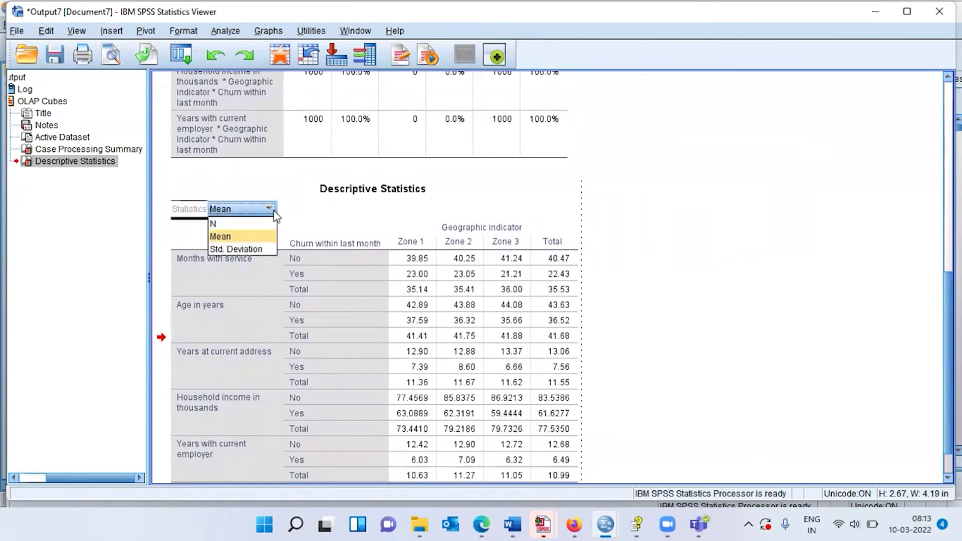
left_click(220, 243)
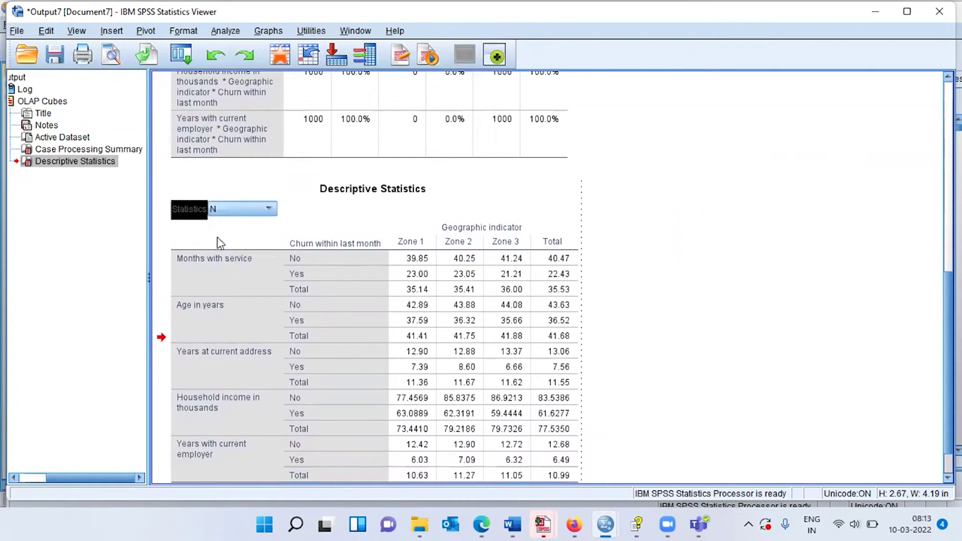
left_click(385, 230)
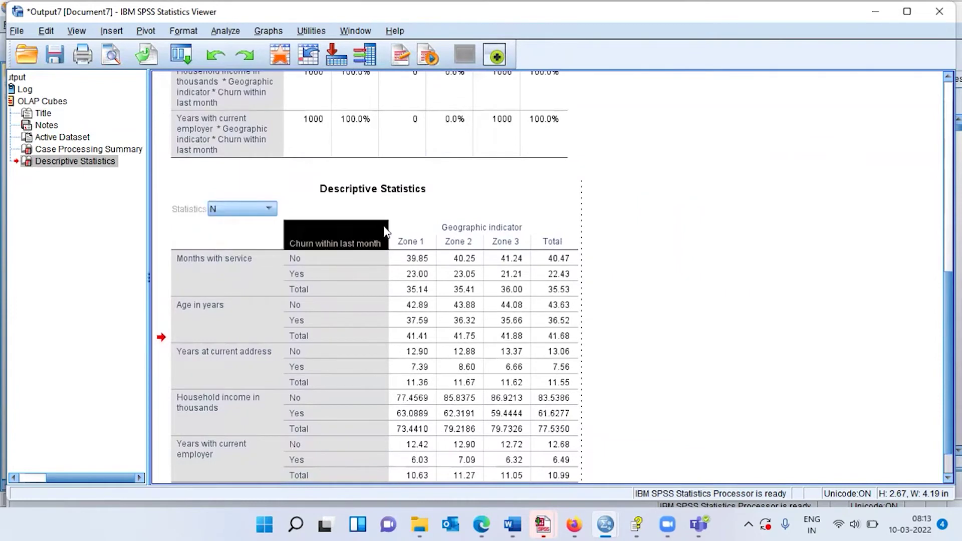
left_click(670, 242)
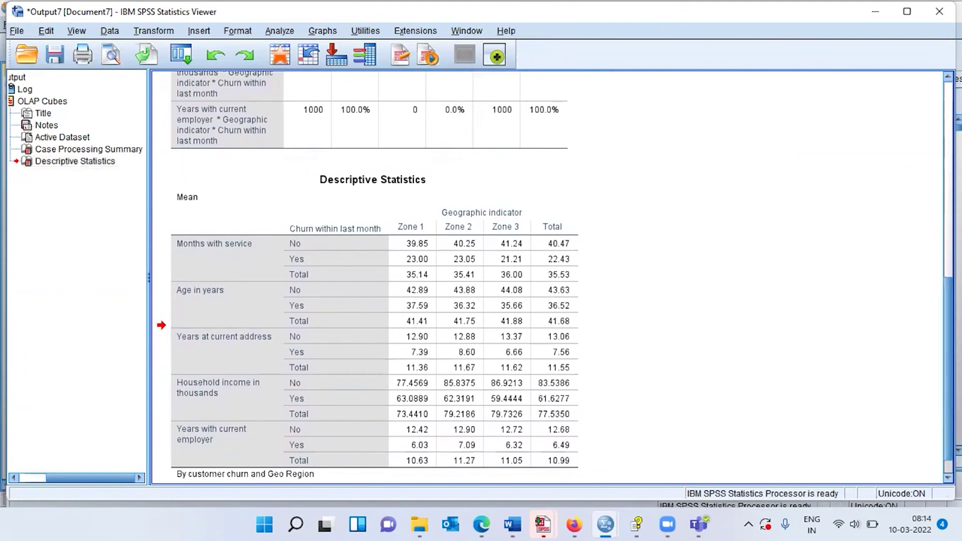
- Compare the mean months with service of churned and non-churned customers across Zones 1, 2 and 3
scroll(554, 275, "down", 1)
left_click(564, 207)
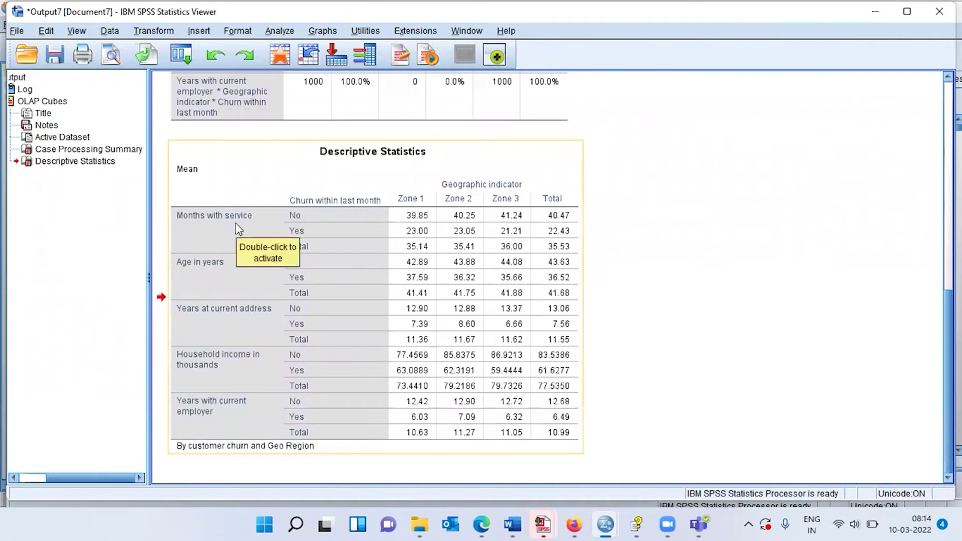
left_click(337, 214)
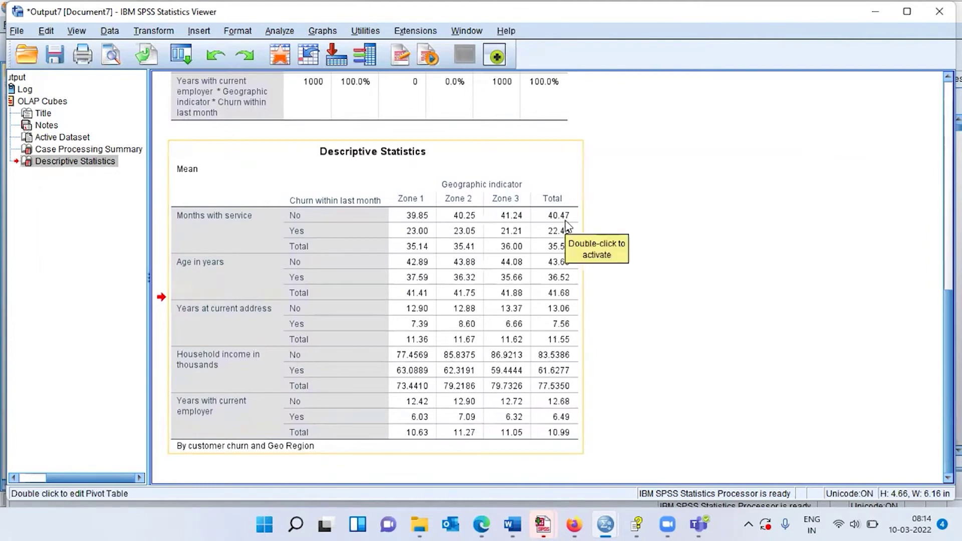
left_click(422, 242)
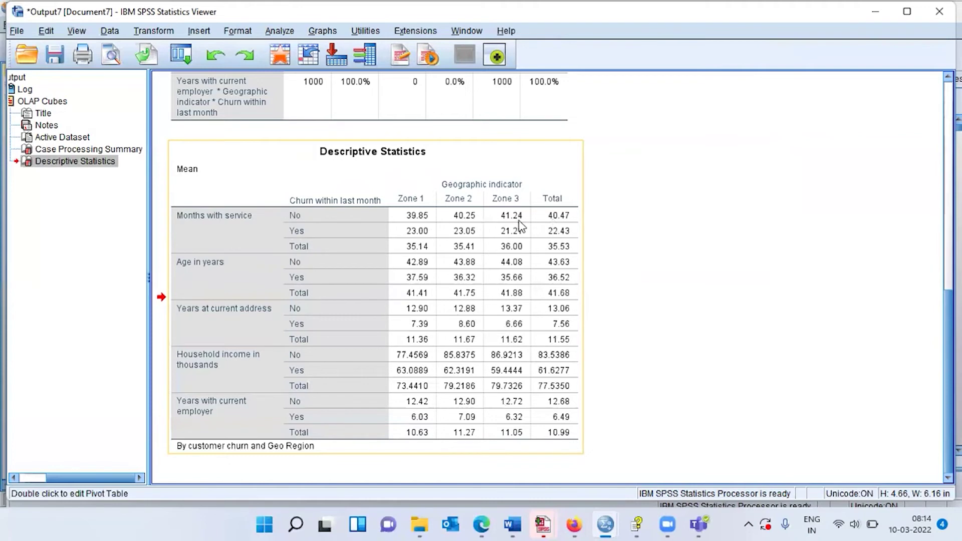
left_click(429, 228)
left_click(602, 217)
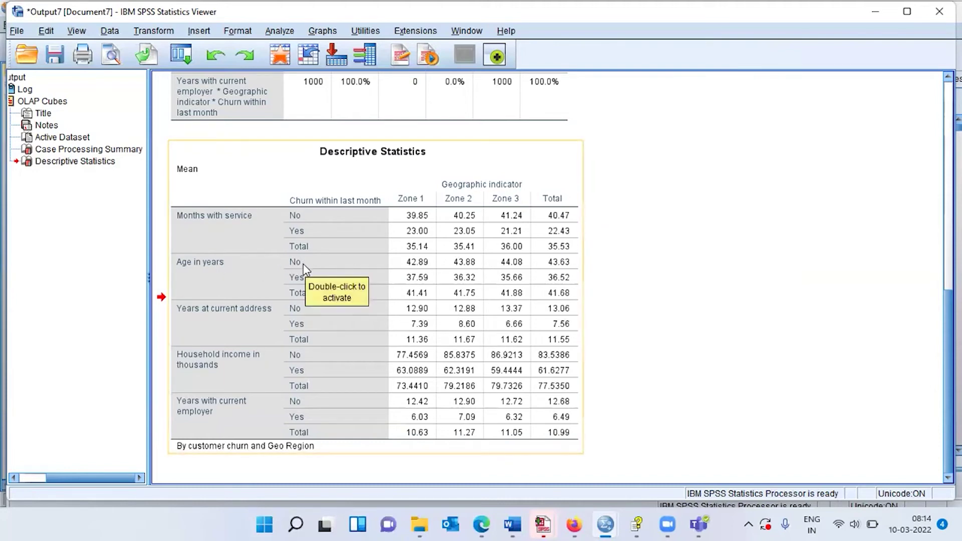
- Compare the mean age and years at current address of churned and non-churned customers across the three zones
left_click(355, 269)
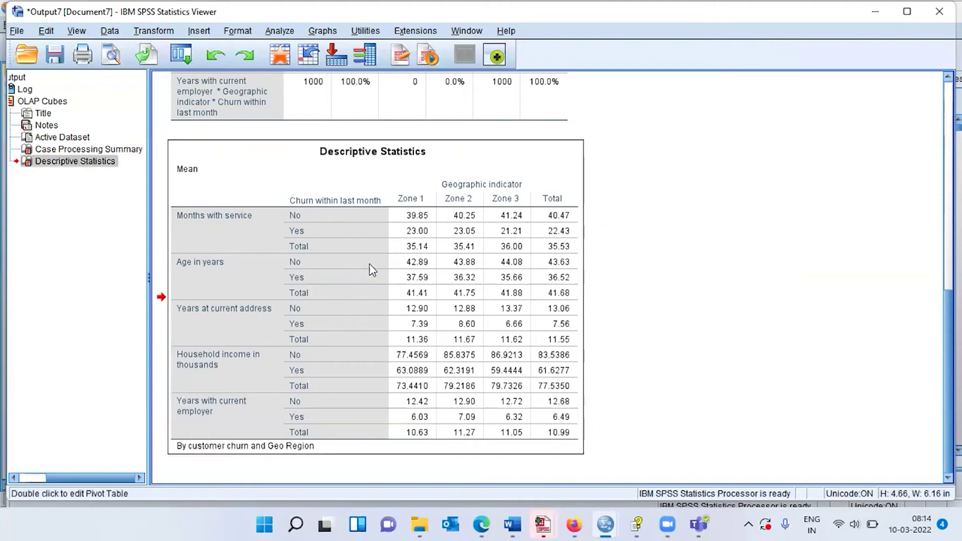
left_click(418, 269)
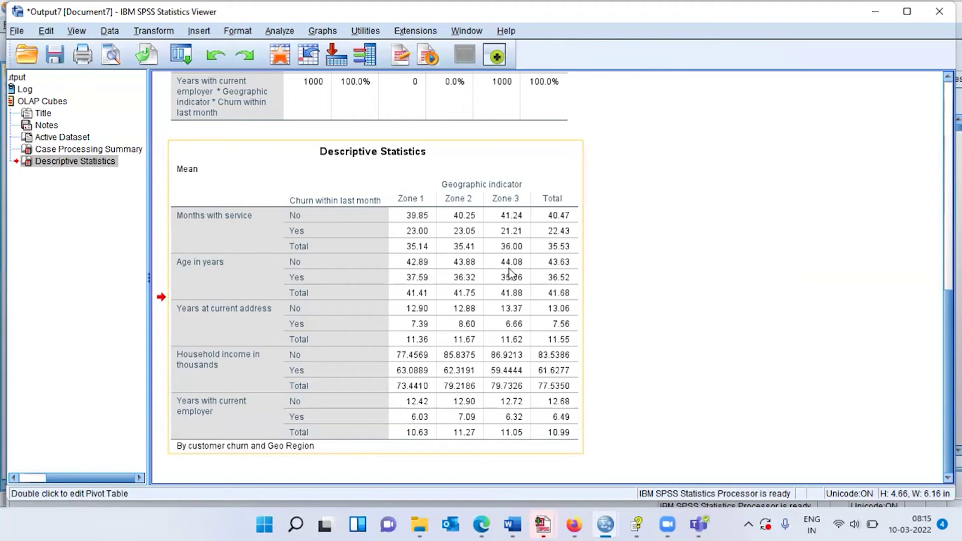
left_click(421, 289)
left_click(519, 283)
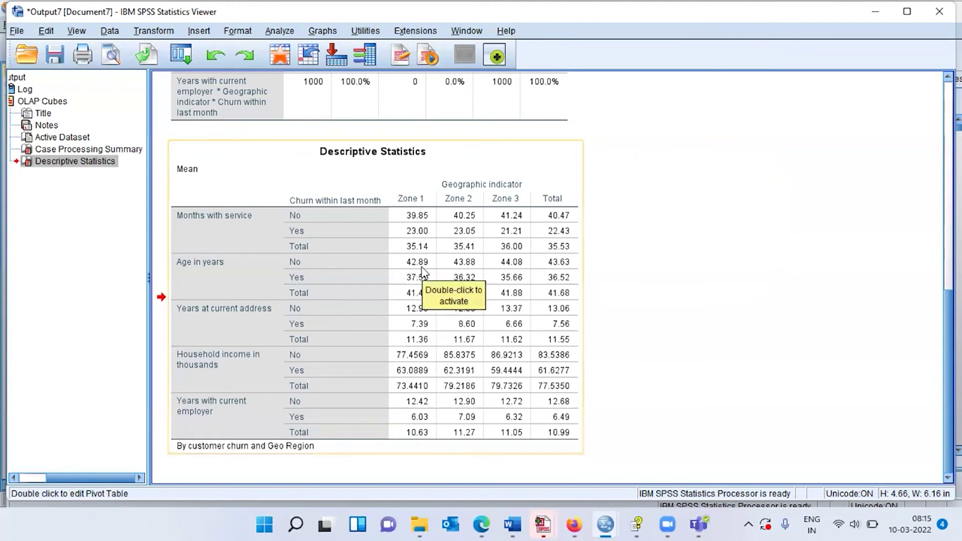
left_click(454, 271)
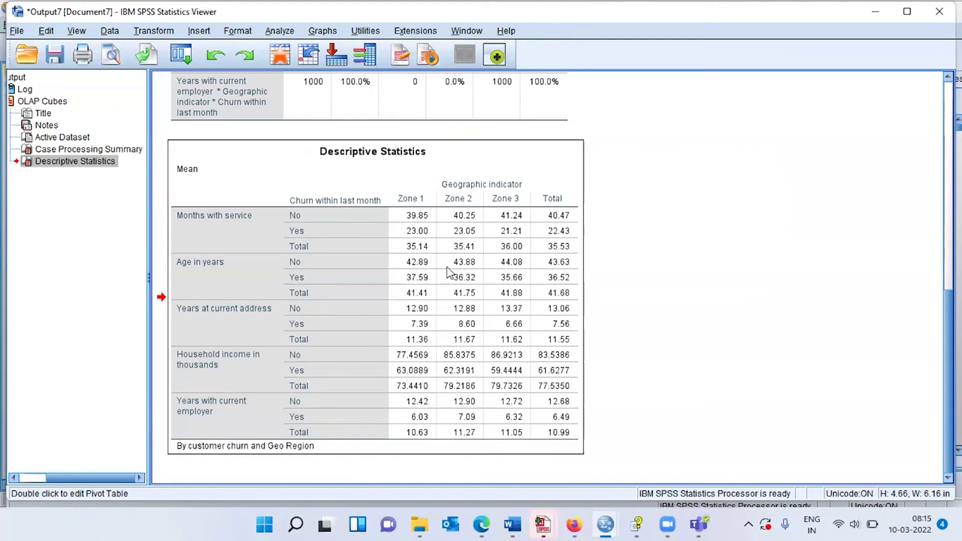
left_click(420, 286)
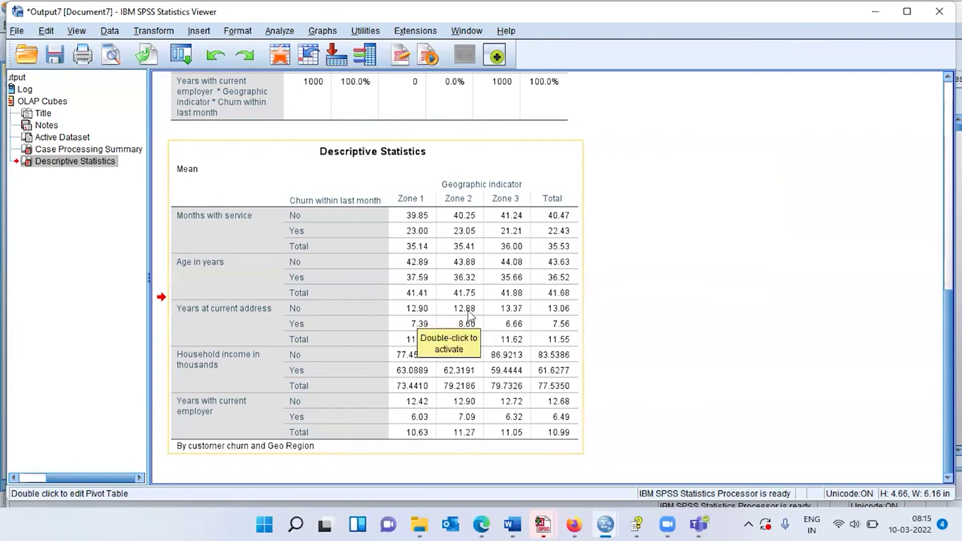
left_click(516, 317)
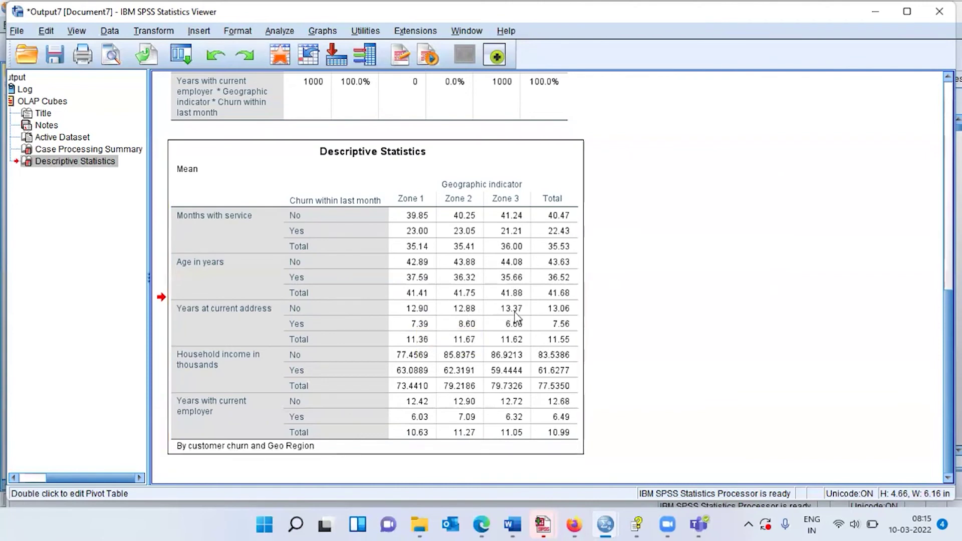
left_click(426, 329)
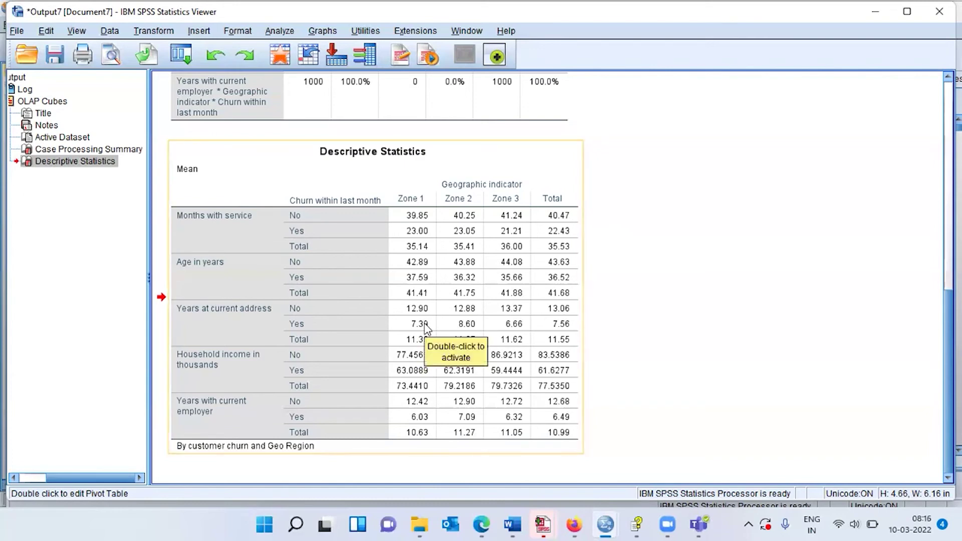
- Compare the mean household income and years with current employer of churned and non-churned customers across the three zones, and deselect the table
left_click(427, 329)
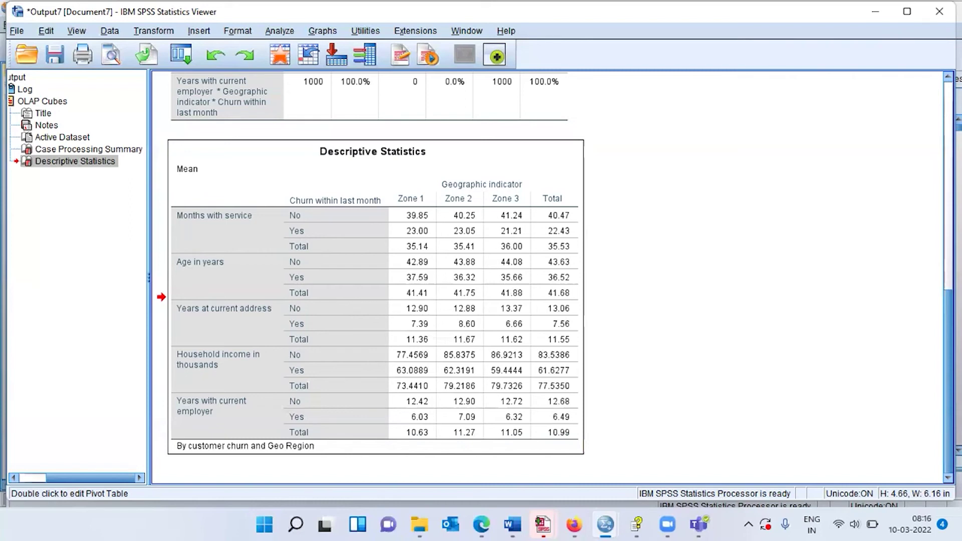
left_click(524, 411)
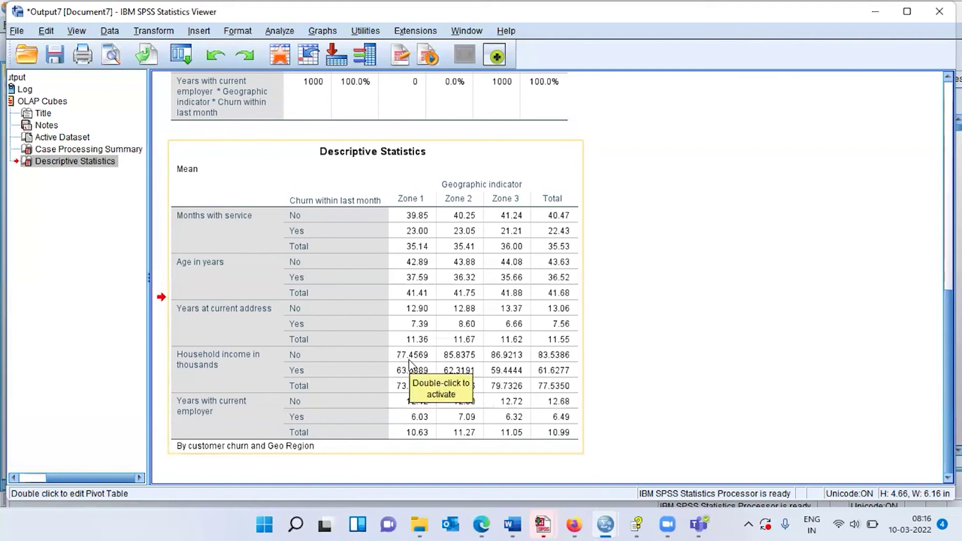
left_click(410, 362)
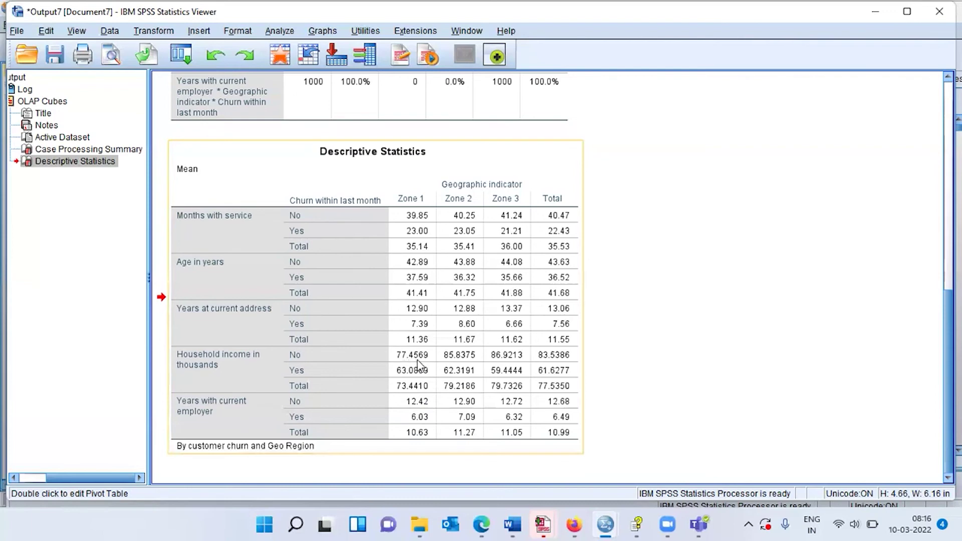
left_click(466, 362)
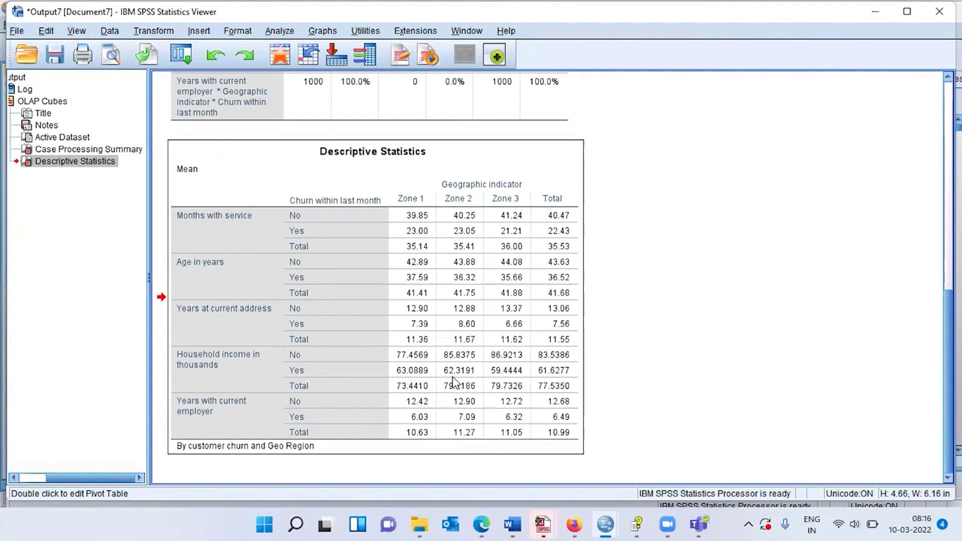
left_click(502, 378)
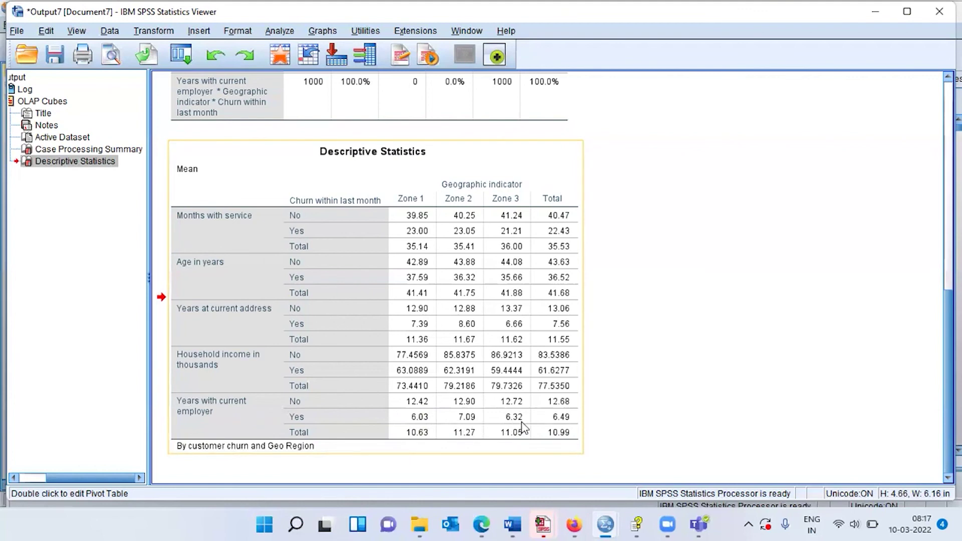
left_click(646, 401)
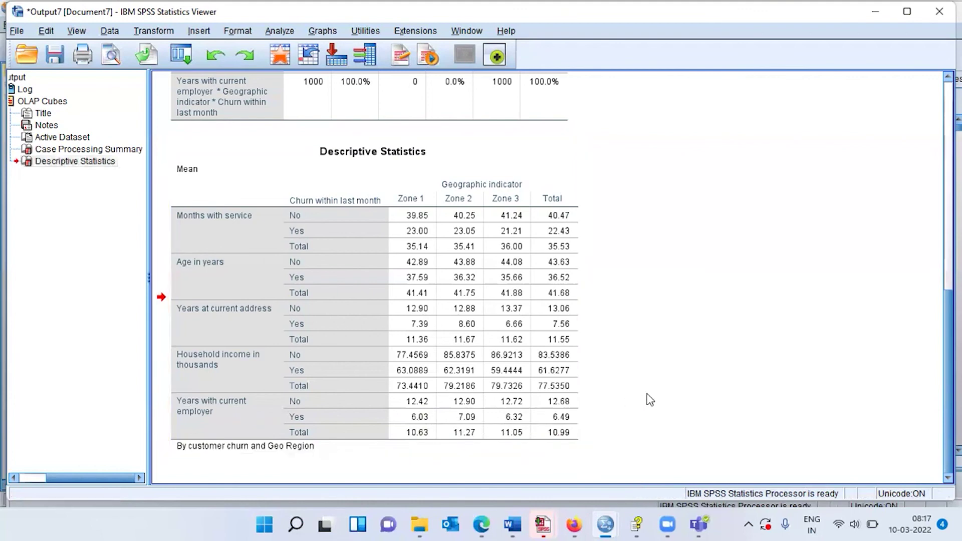